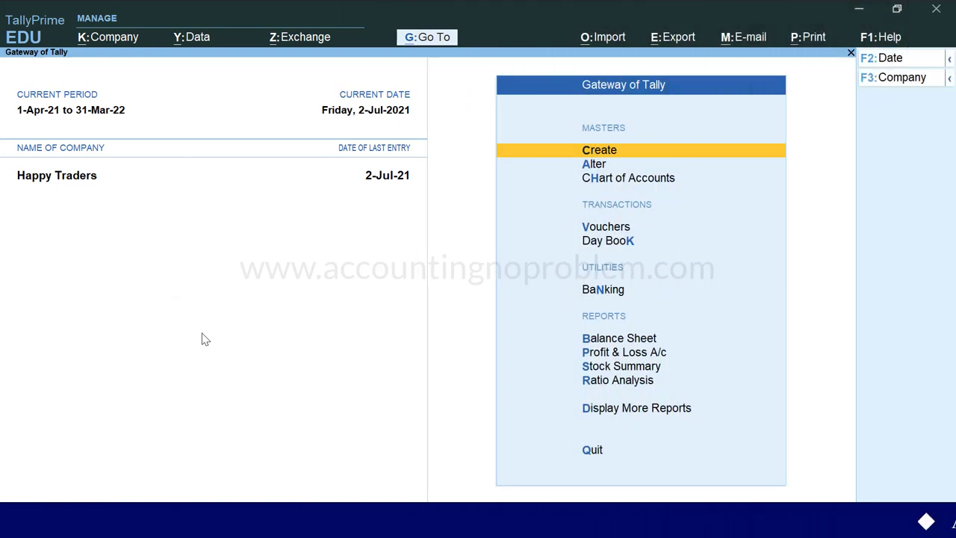
- Start a purchase voucher dated 1-Aug-21 with supplier invoice number 10, also dated 1-Aug-21
key("v")
key("F2")
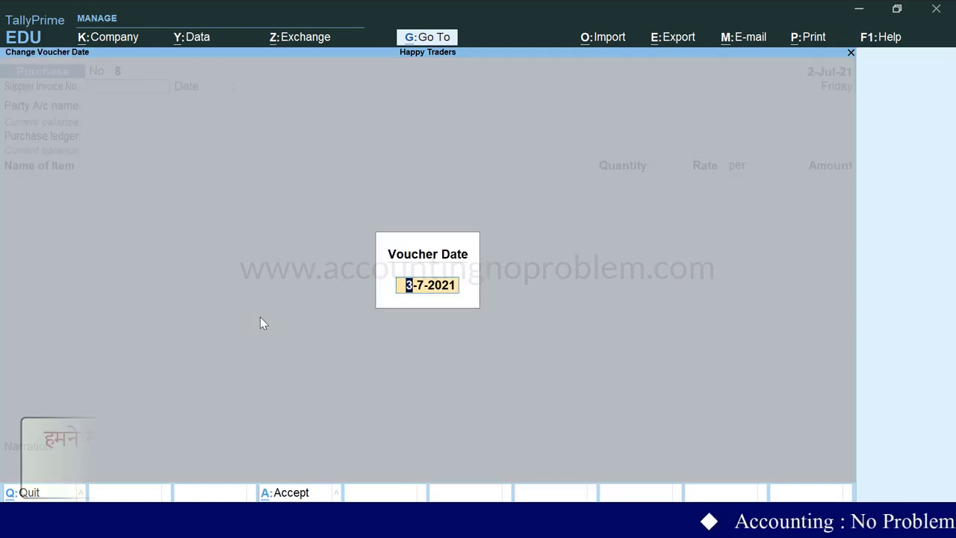
type("1.")
key("Return")
type("10")
key("Return")
type("1.8")
key("Return")
- Set the party to Sudhakar Traders with its default receipt and party details, and the purchase ledger to Purchase Account
type("s")
key("Return")
key("Return")
key("Return")
key("Return")
key("Return")
key("Return")
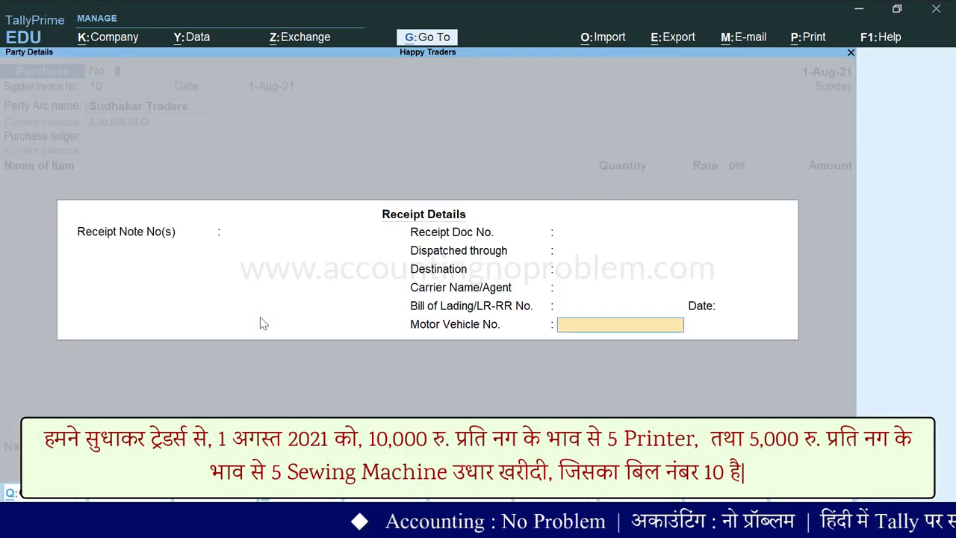
key("Return")
key("Return")
key("Return")
key("Return")
key("Down")
key("Down")
key("Return")
- Add the stock item Printer to the purchase with a quantity of 5 Nos at a rate of 10,000
type("P")
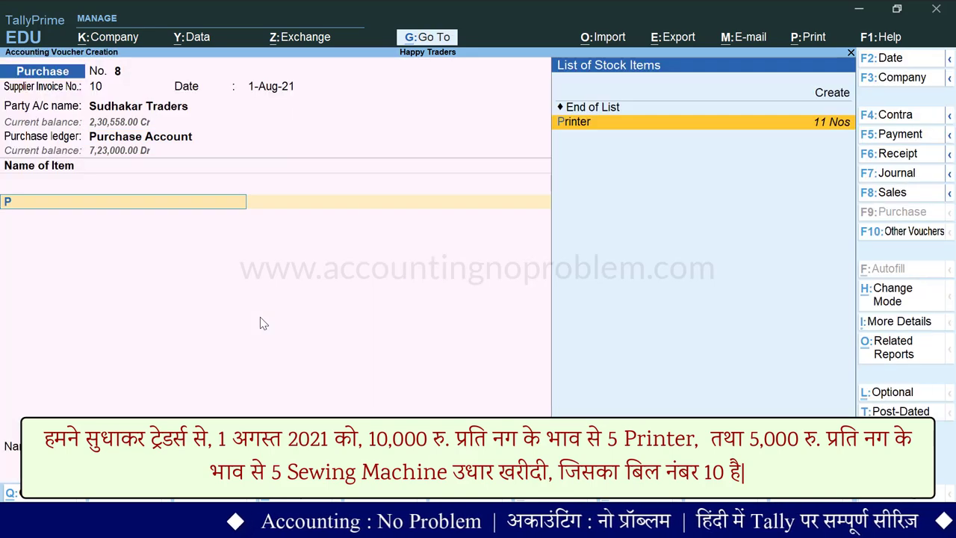
key("Return")
type("5")
key("Return")
type("10000")
key("Return")
key("Return")
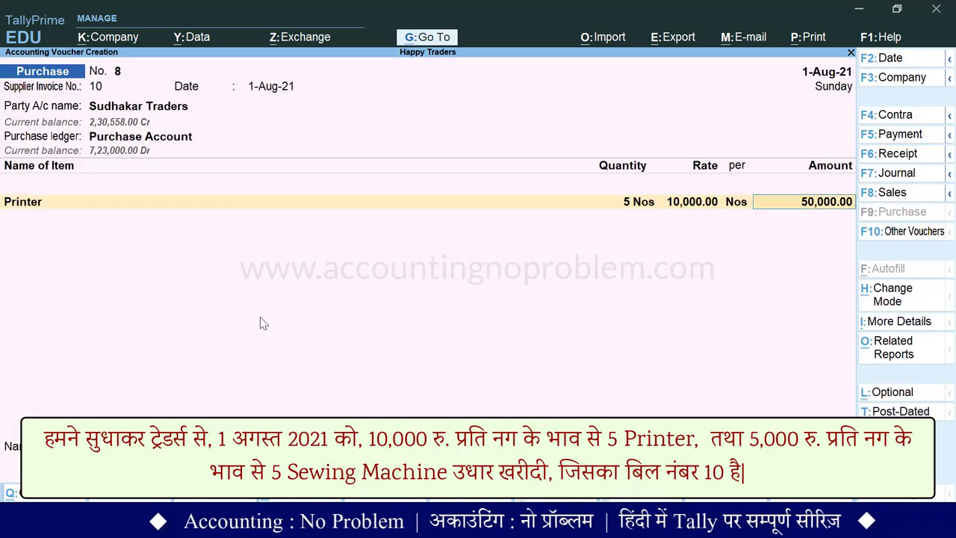
key("Return")
- Add the stock item Sewing Machine with a quantity of 5 Nos at a rate of 5,000
type("s")
key("Return")
type("5")
key("Return")
type("5000")
key("Return")
key("Return")
key("Return")
- End the item list and add the CGST and SGST ledgers with their calculated amounts
key("Return")
key("Down")
key("Return")
key("Return")
type("s")
key("Return")
key("Return")
- Accept the bill-wise details and save the purchase voucher without a narration
key("Return")
key("Return")
key("Return")
key("Return")
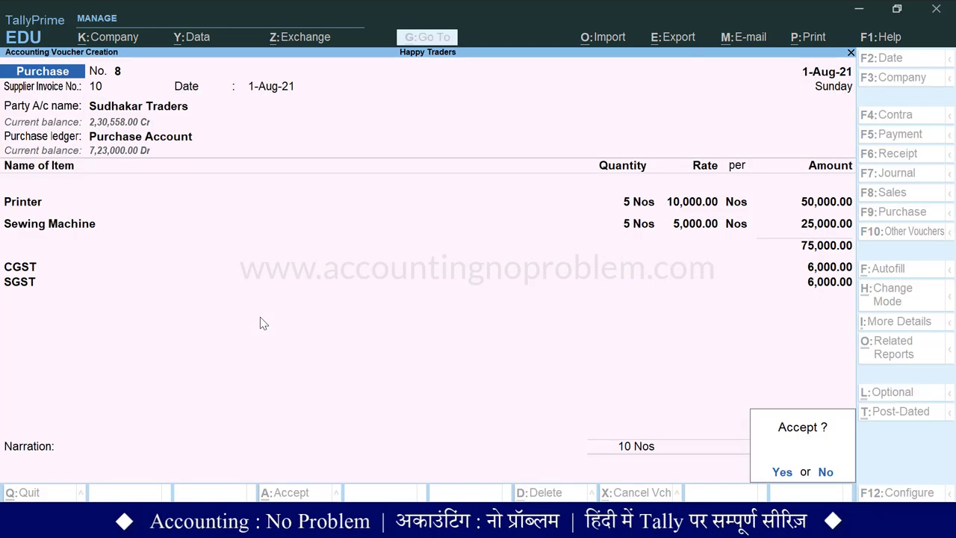
key("Return")
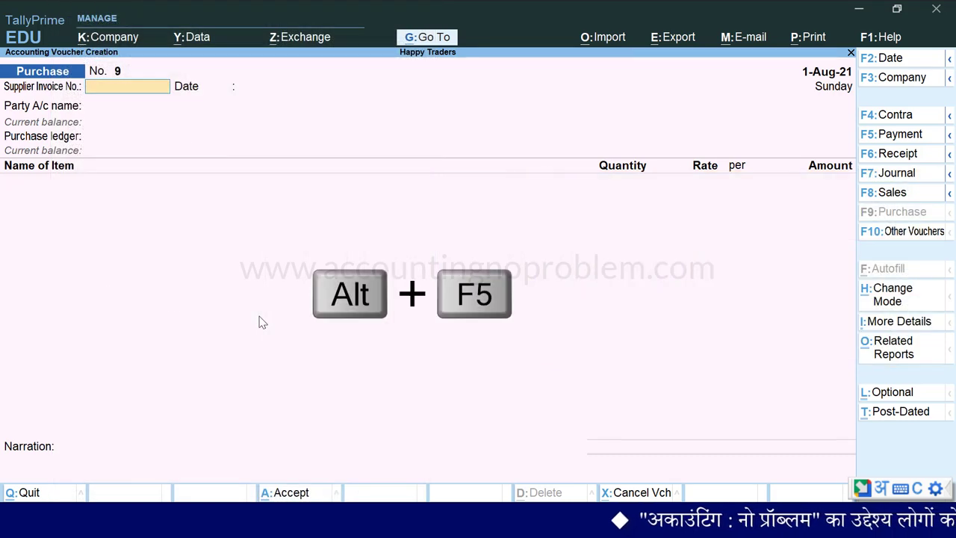
- Open a new debit note and change its voucher mode to Accounting Invoice
key("alt+F5")
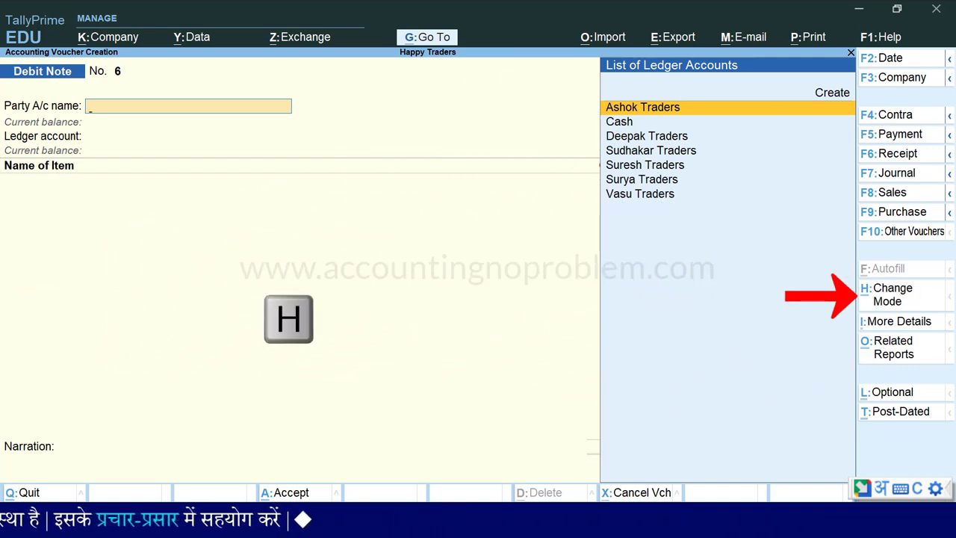
left_click(889, 302)
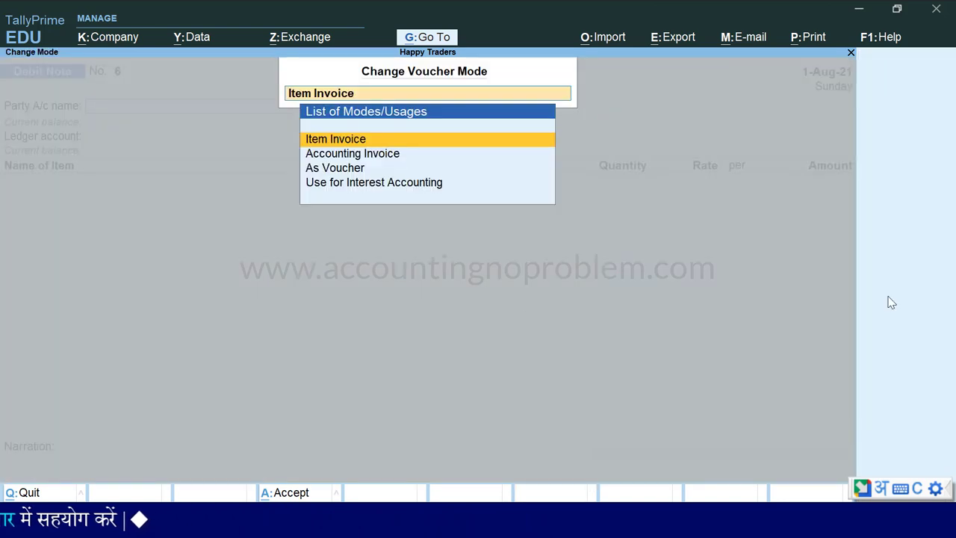
key("Down")
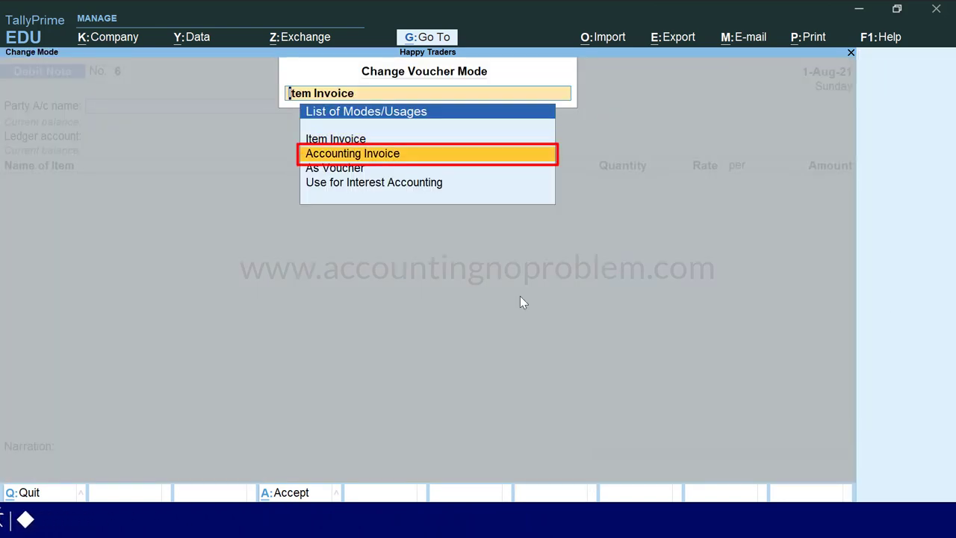
key("Return")
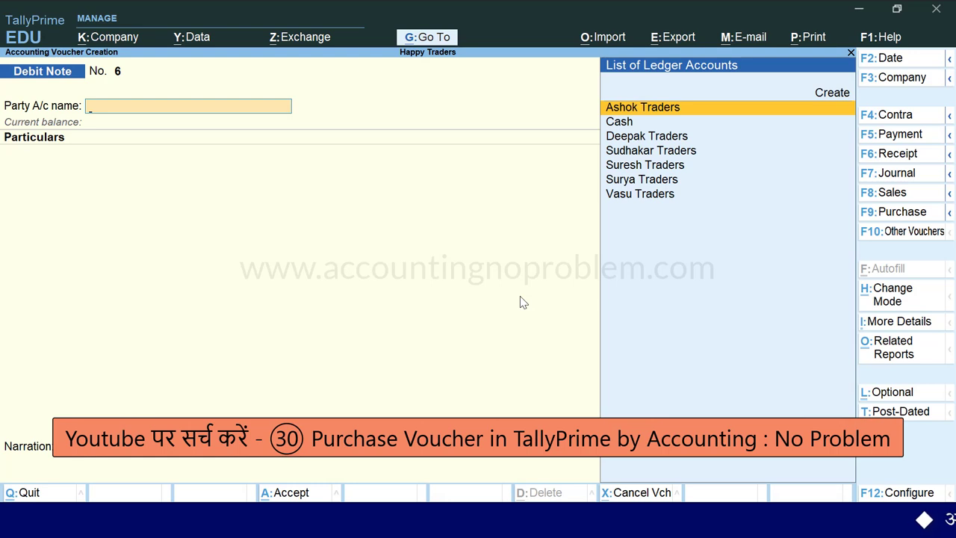
- Date the debit note 31-Aug-21 and select Sudhakar Traders as the party account
key("F2")
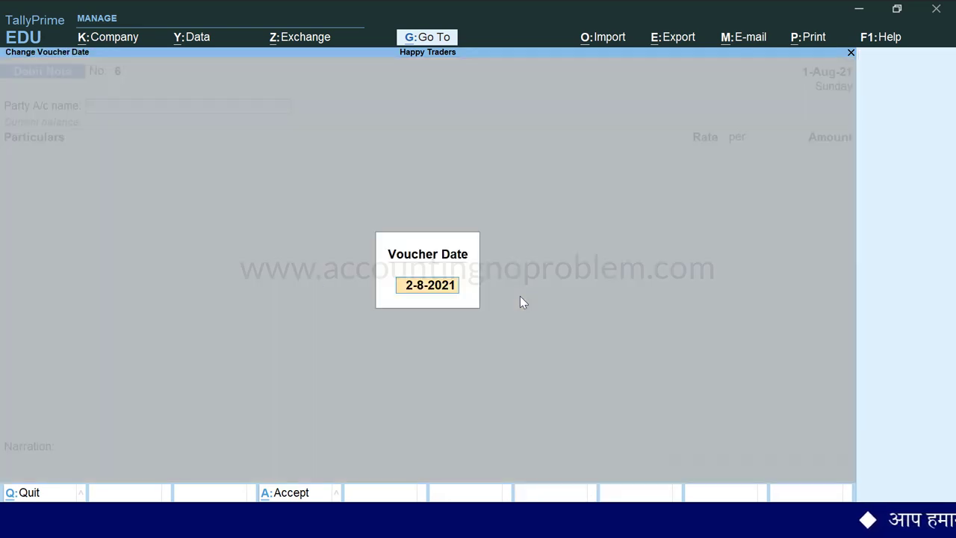
key("Return")
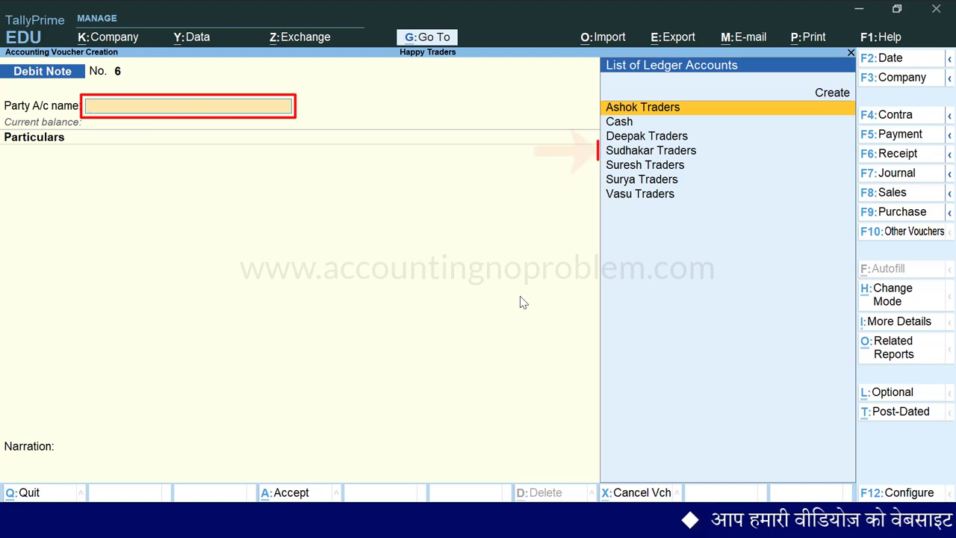
key("Down")
key("Down")
key("Down")
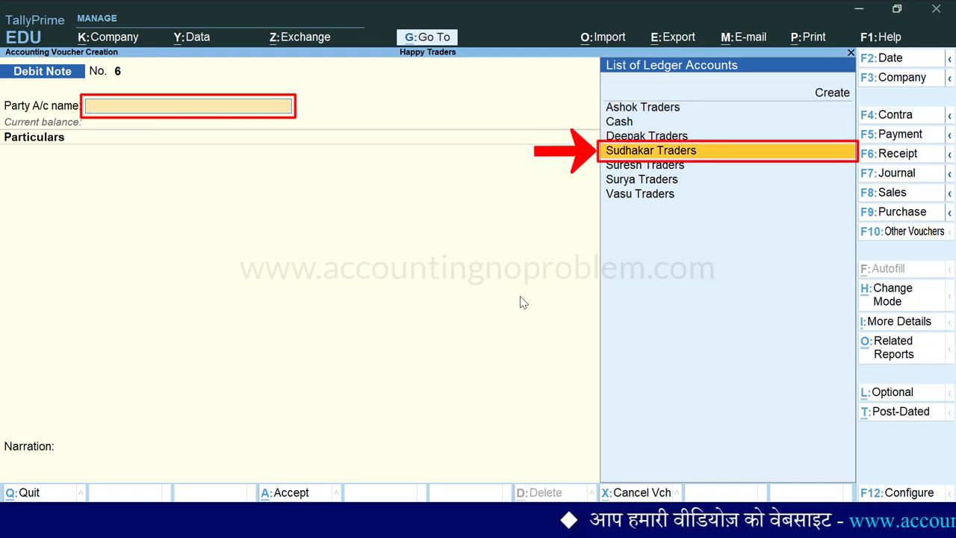
key("Return")
- Enter original invoice number 10 dated 1-Aug-21 for the debit note and accept the default party details
key("Return")
key("Return")
key("Return")
key("Return")
key("Return")
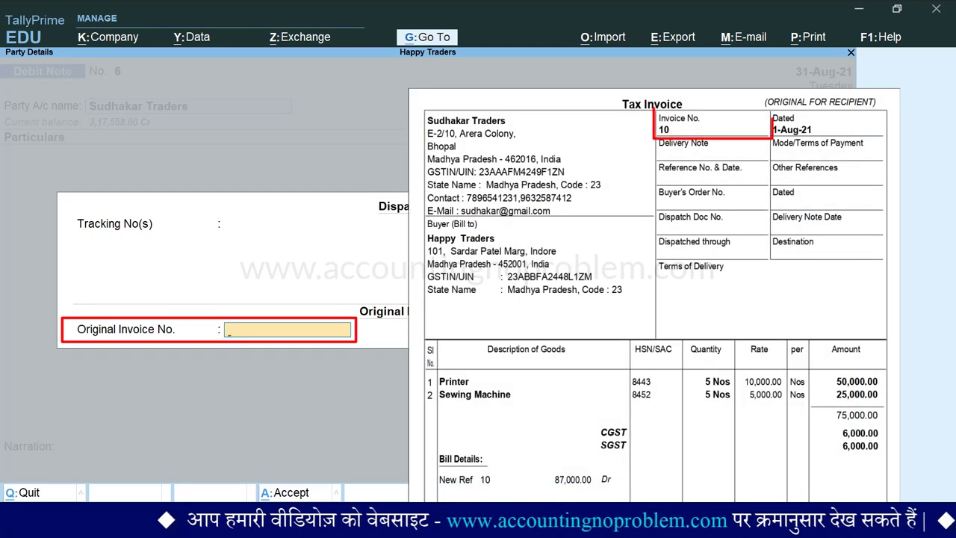
key("Return")
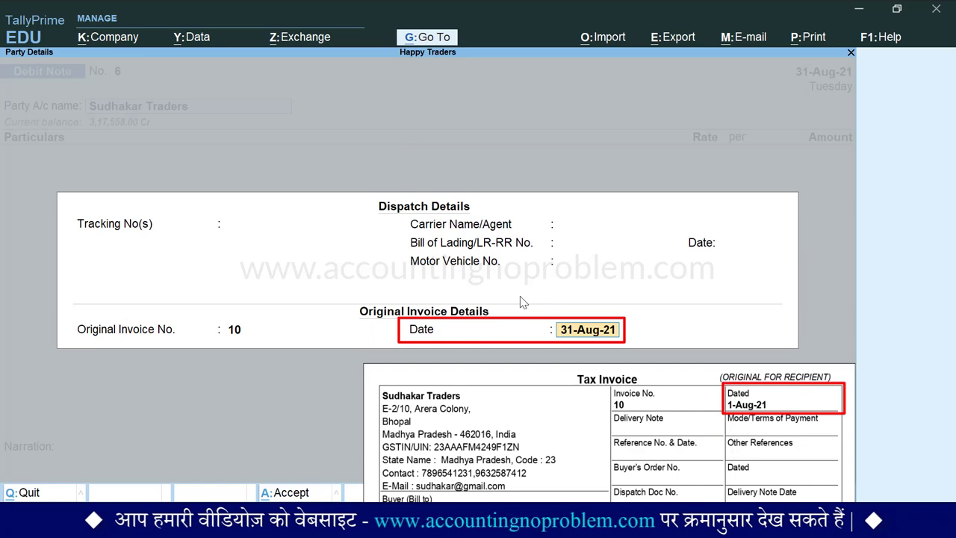
type("1.")
key("Return")
key("Return")
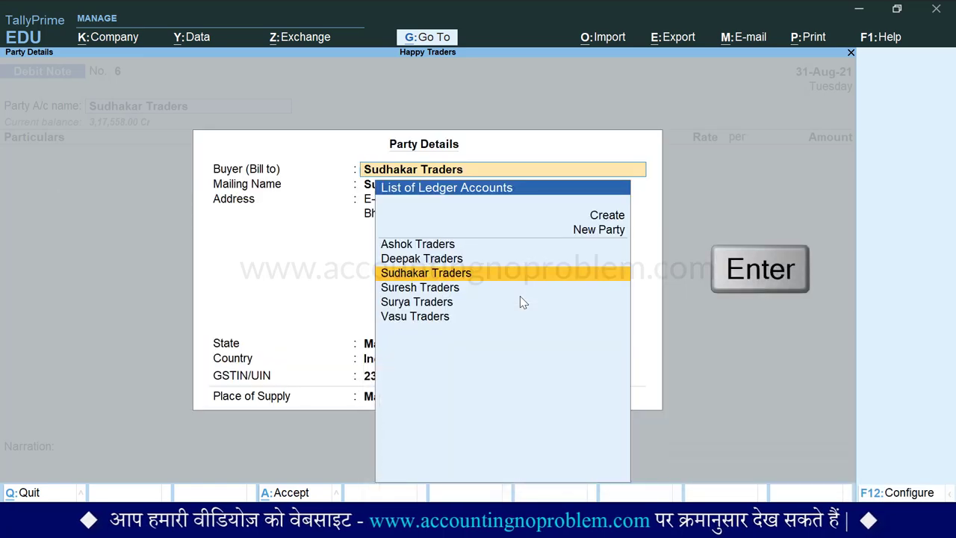
key("ctrl+a")
key("space")
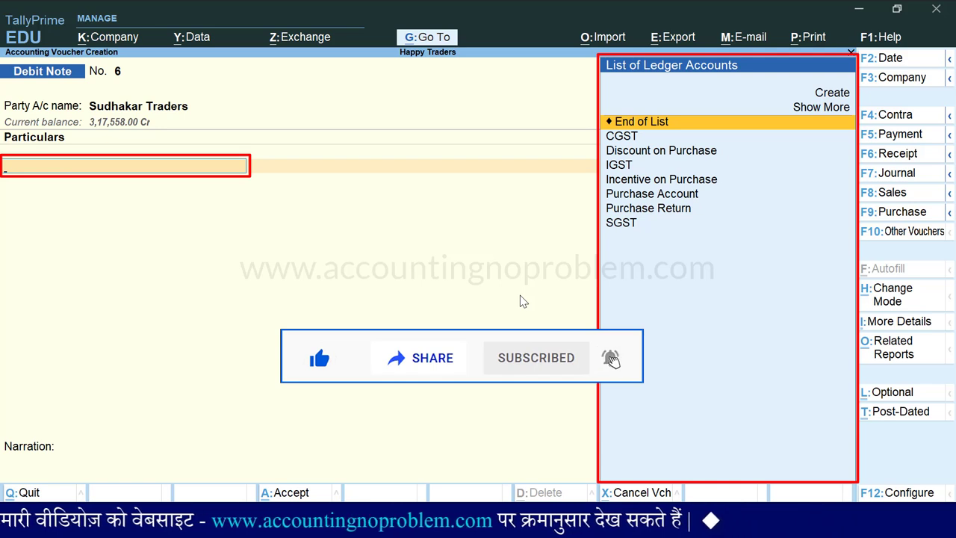
- Create a new ledger named Cash Discount on Purchase under the Purchase Accounts group from the particulars line
key("Up")
key("Up")
key("Return")
type("Cash Discount on Purchase")
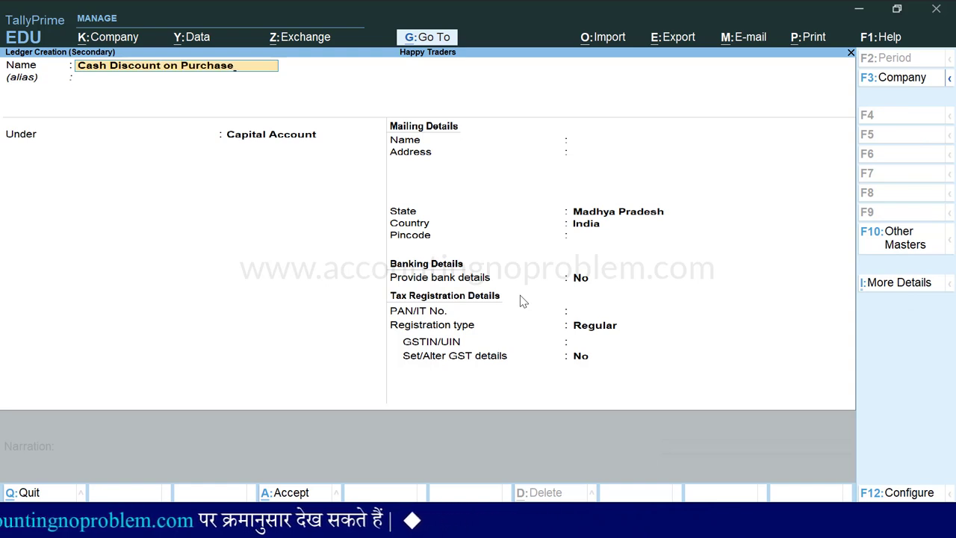
key("Return")
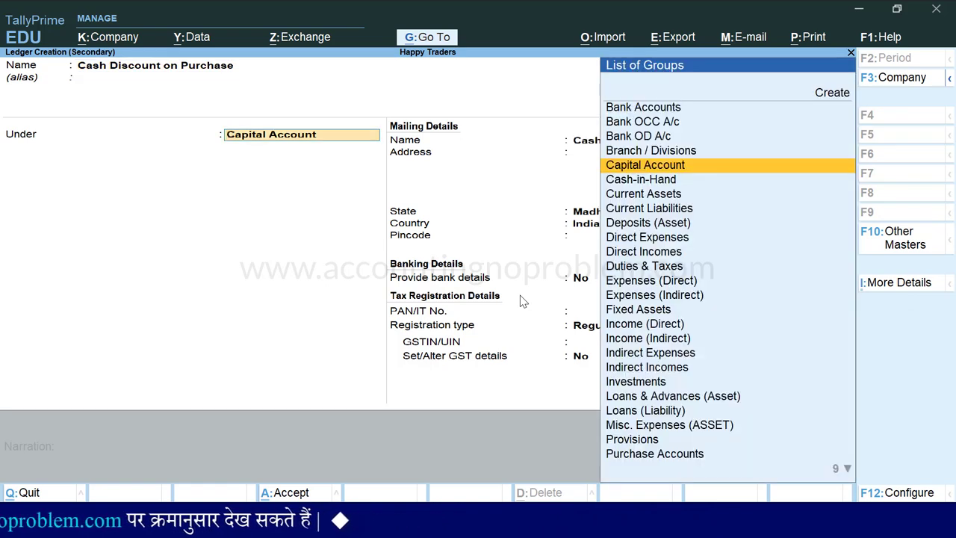
type("P")
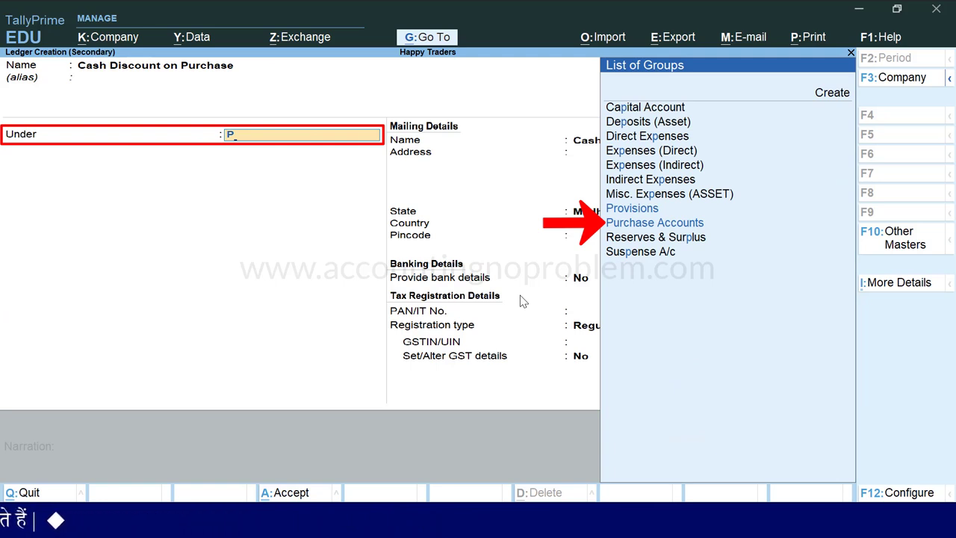
key("Down")
key("Return")
- Keep the new ledger's type as Not Applicable, set its type of supply to Goods, and save it
key("Return")
key("Return")
key("Return")
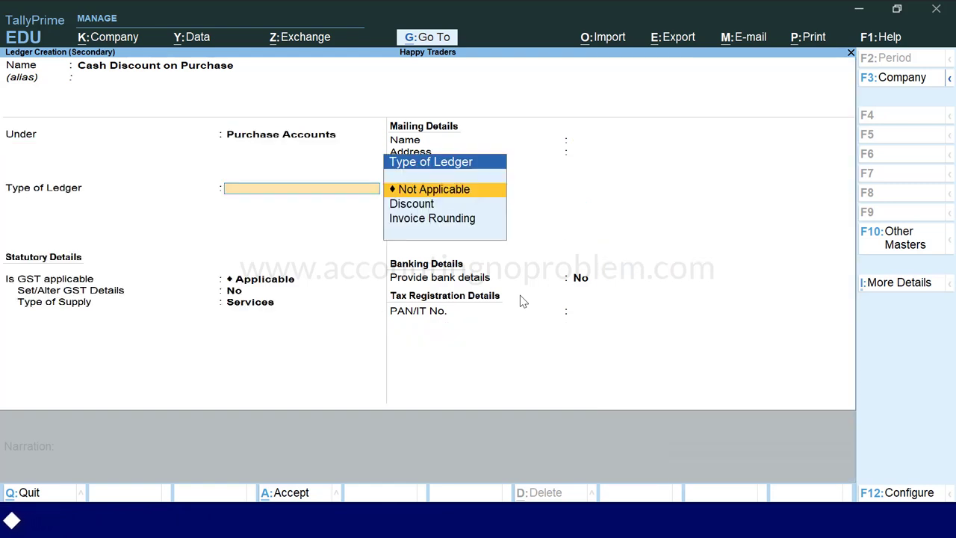
key("Up")
key("Return")
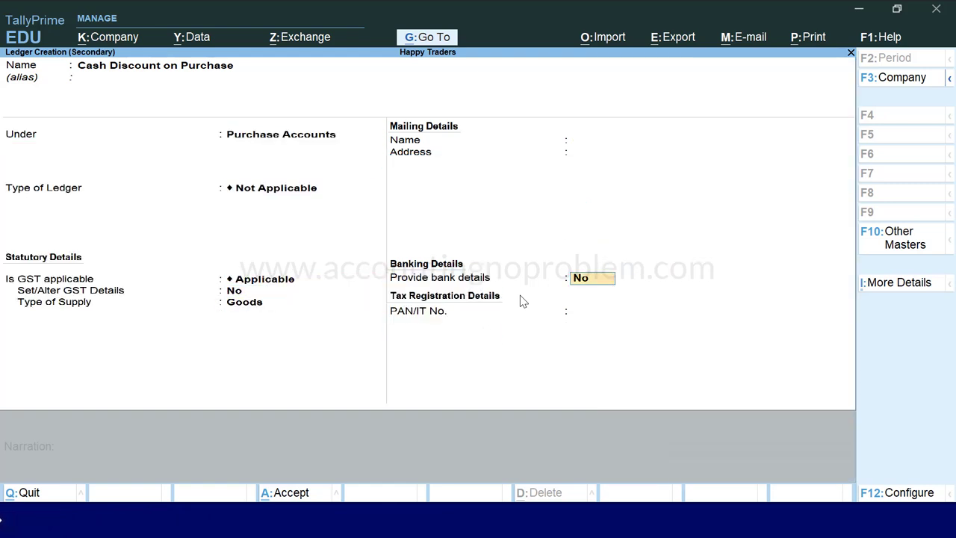
key("ctrl+a")
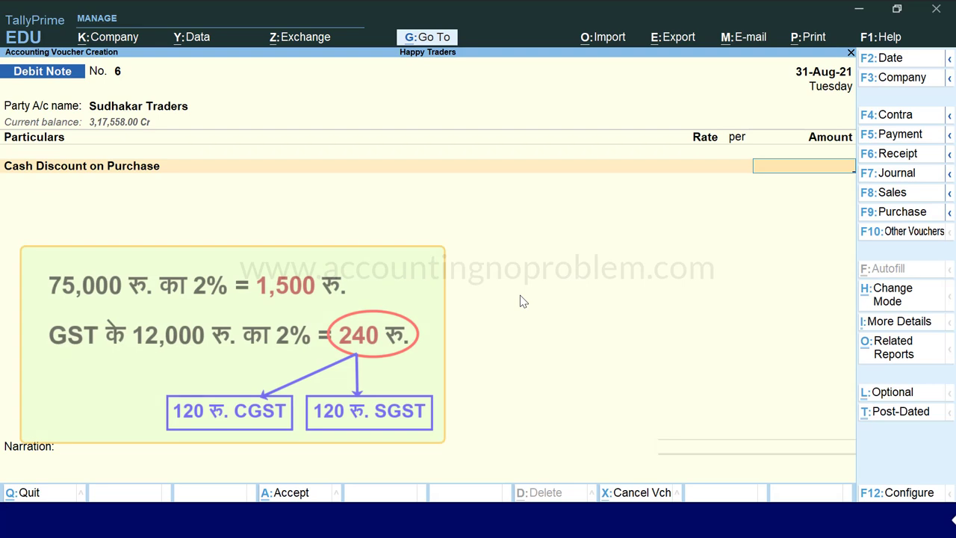
- Enter 1,500 as the amount for Cash Discount on Purchase in the debit note
type("1,500")
key("Return")
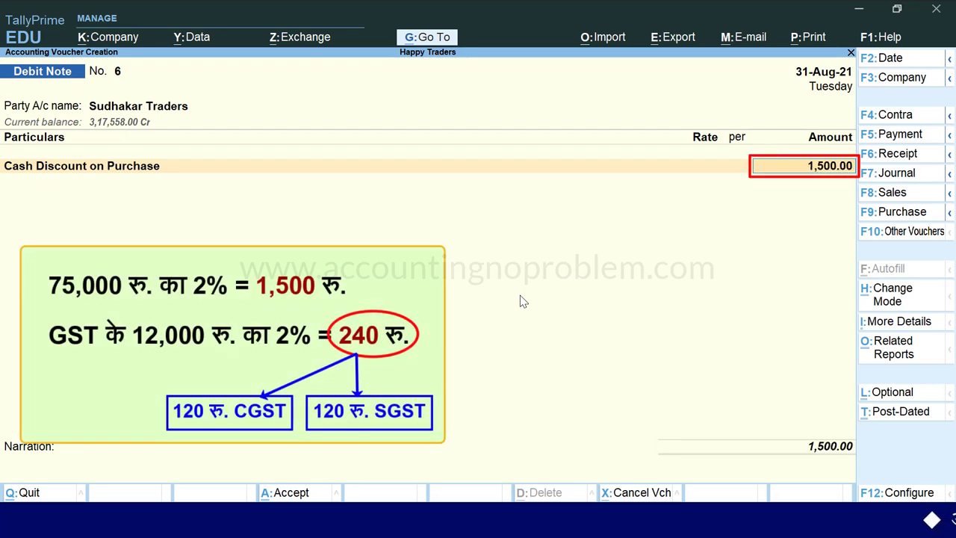
key("Return")
- Add the CGST and SGST ledgers to the debit note with an amount of 120 each
type("C")
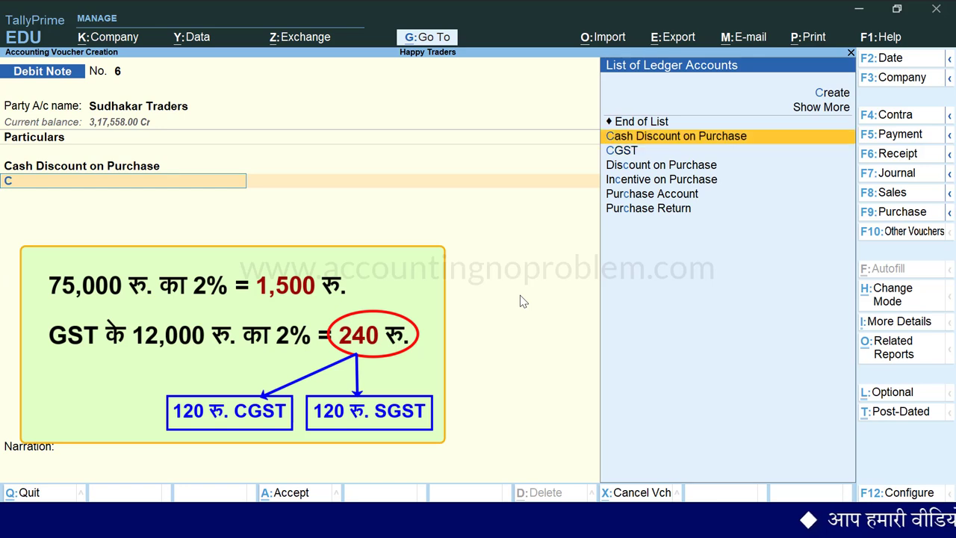
key("Down")
key("Return")
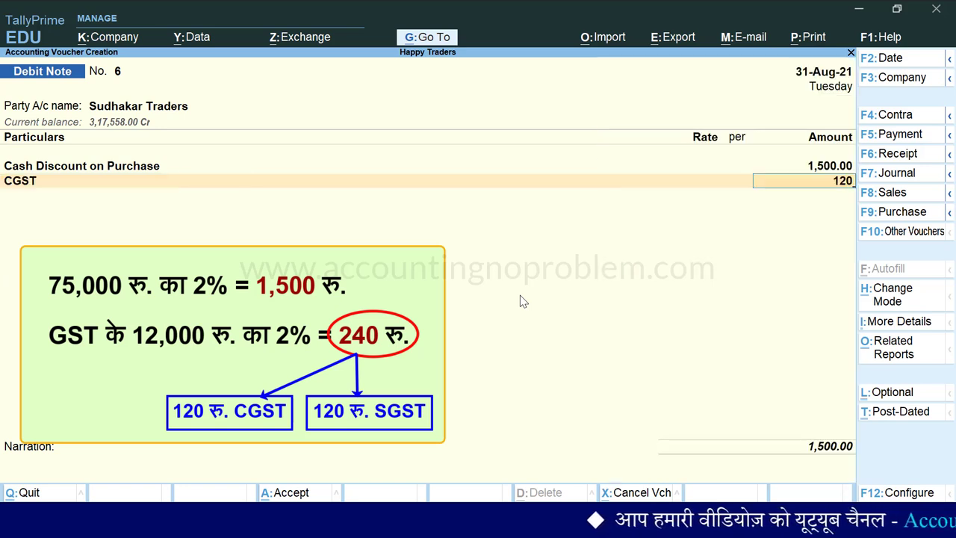
type("120")
key("Return")
type("S")
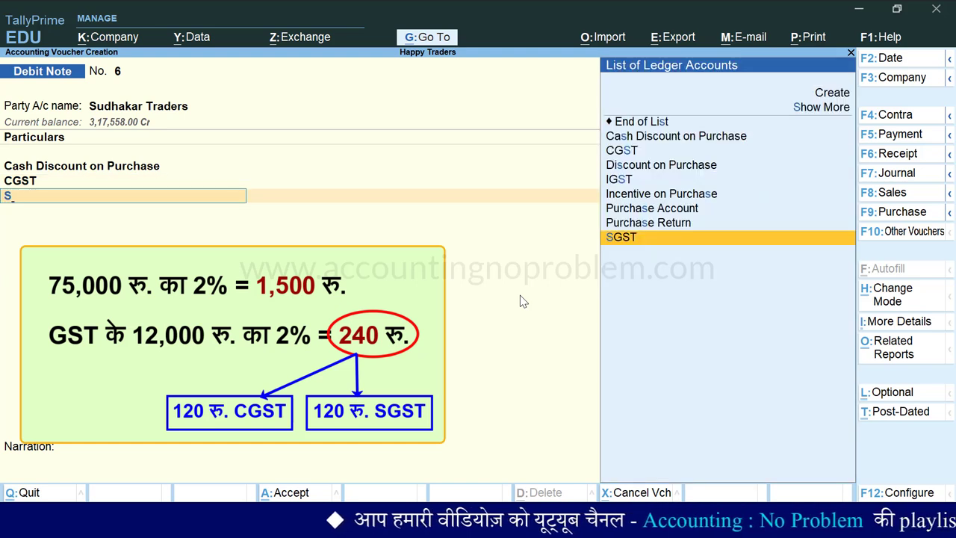
key("Return")
type("120")
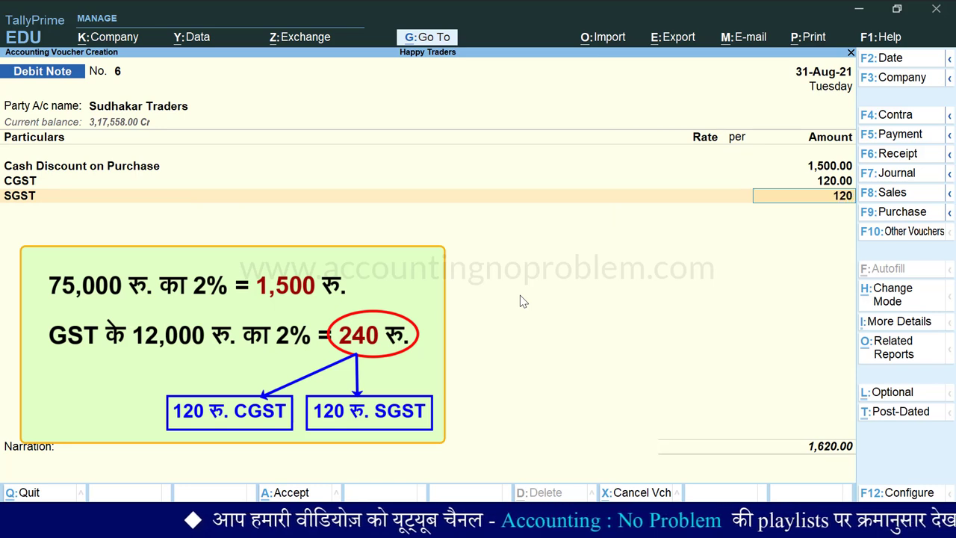
key("Return")
- End the ledger list and adjust the debit note as Agst Ref against Sudhakar Traders' pending bill 10
key("Return")
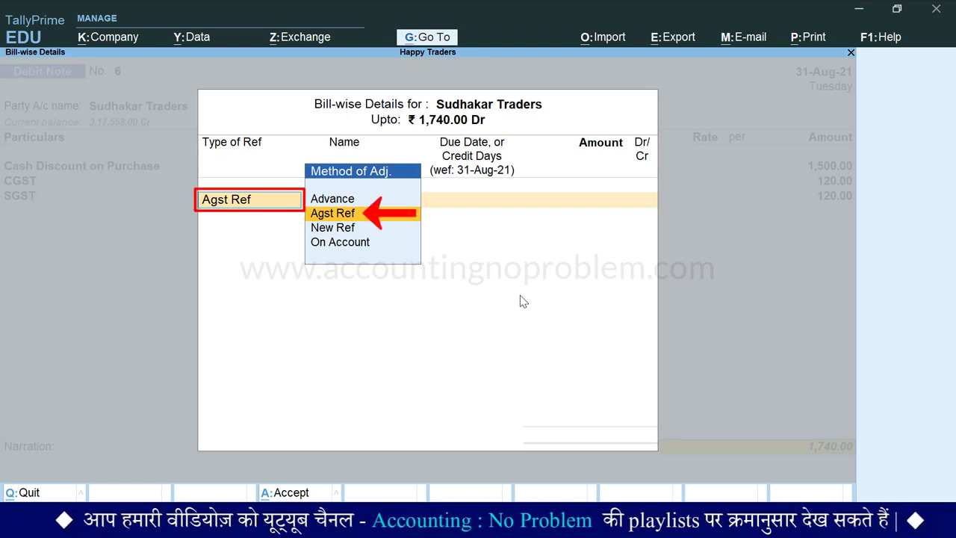
key("Return")
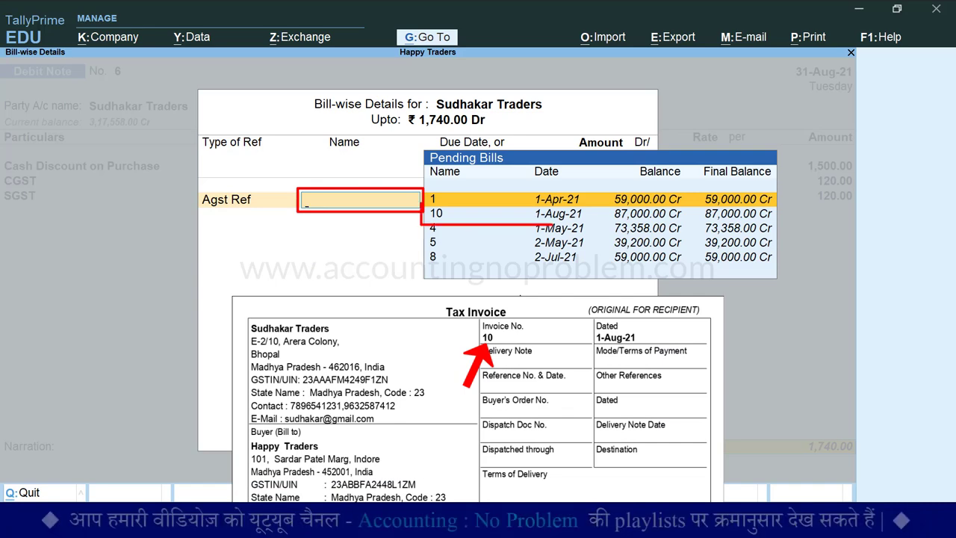
left_click(448, 213)
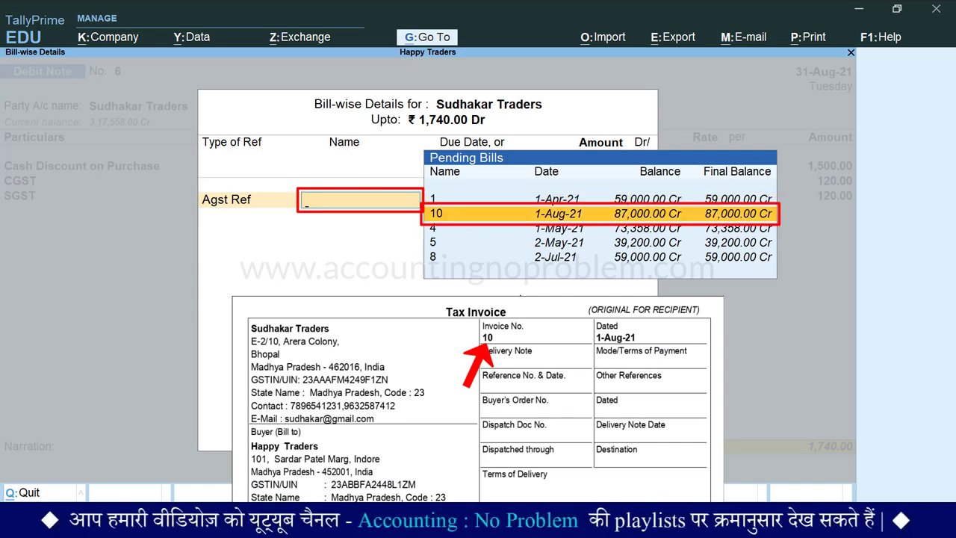
key("Return")
key("Return")
key("Return")
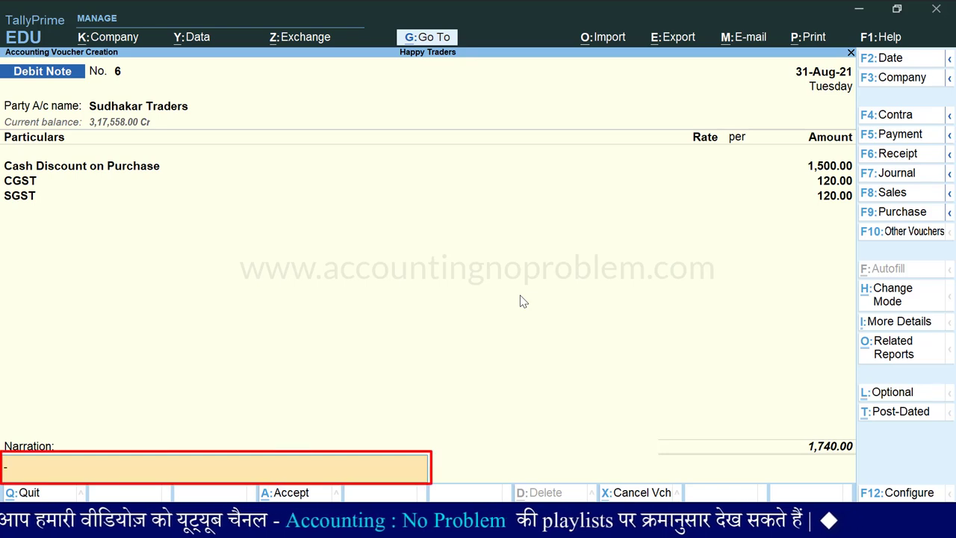
- Add the narration "Being 2% cash discount received on Purchase." and save the debit note despite the tax mismatch
key("ctrl+alt+v")
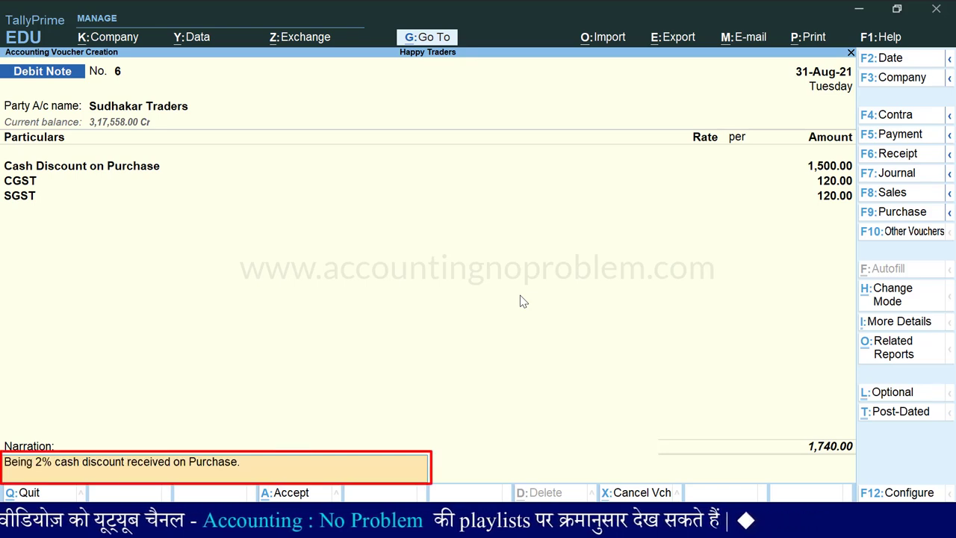
key("Return")
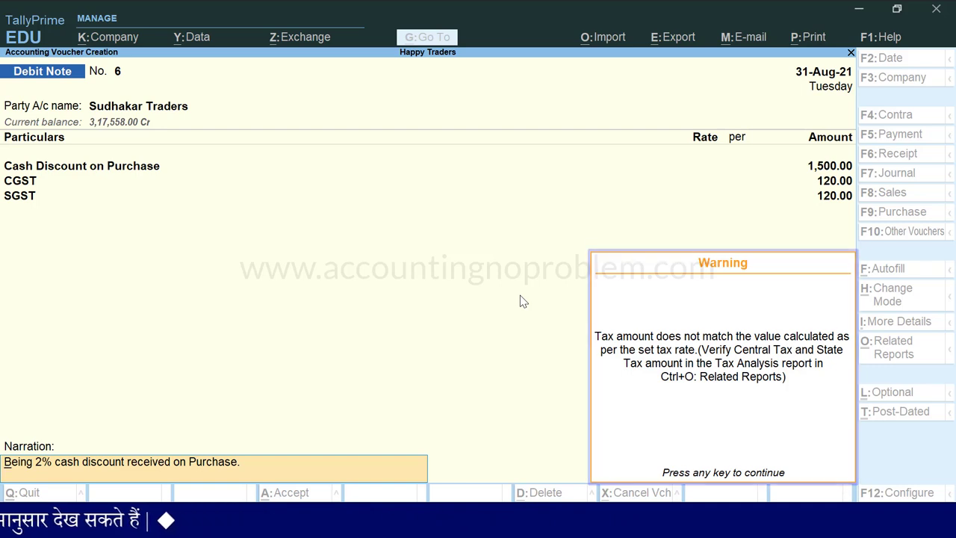
key("Return")
key("Return")
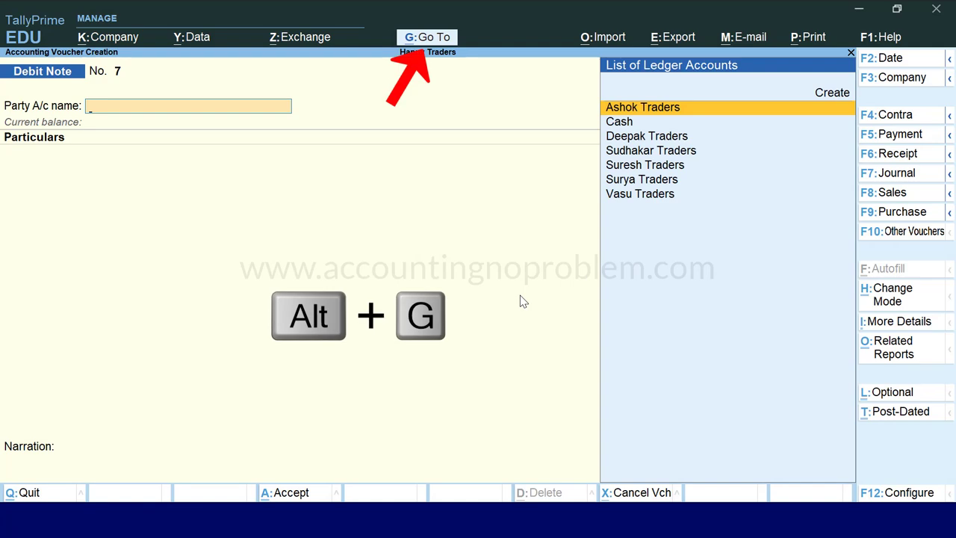
- Find and open the GSTR-2 report from the debit note entry screen
key("alt+g")
type("Gst")
key("Down")
key("Down")
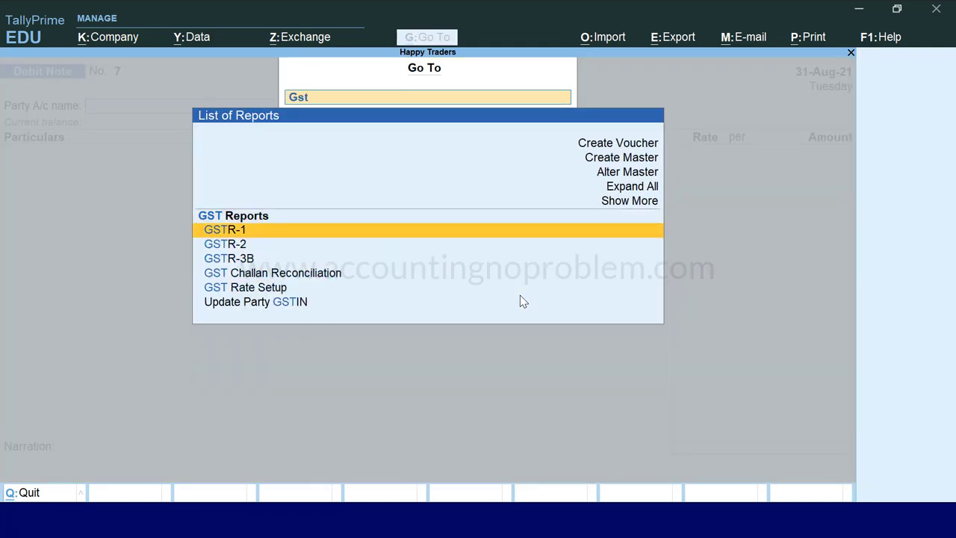
key("Return")
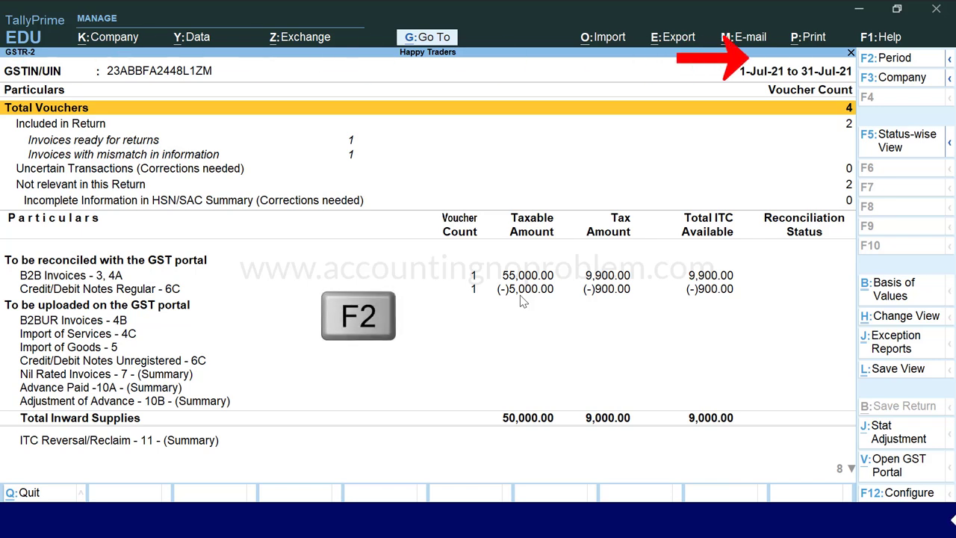
- Set the GSTR-2 period to 1-8-2021 to 31-8-2021, check the Credit/Debit Notes Regular - 6C row, and return to the debit note
key("F2")
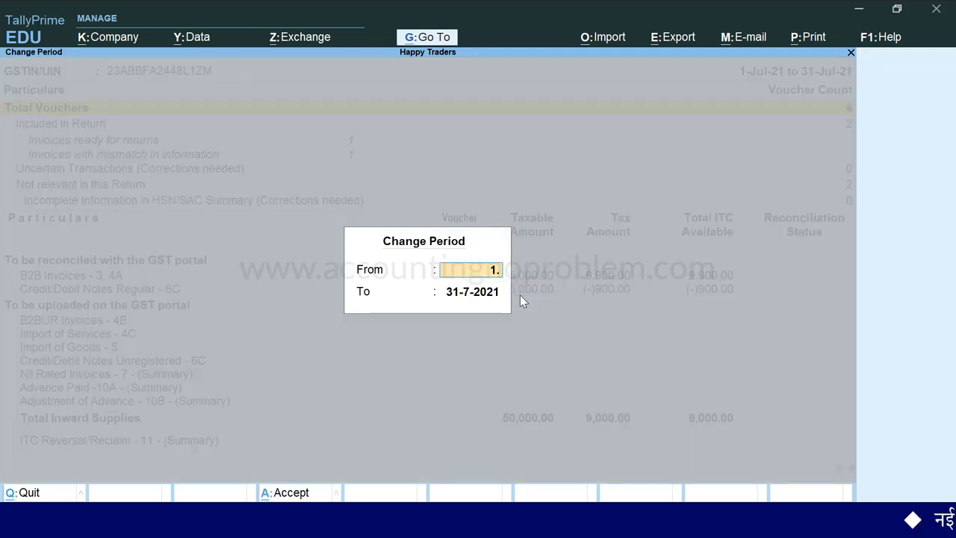
key("Return")
type("31.8")
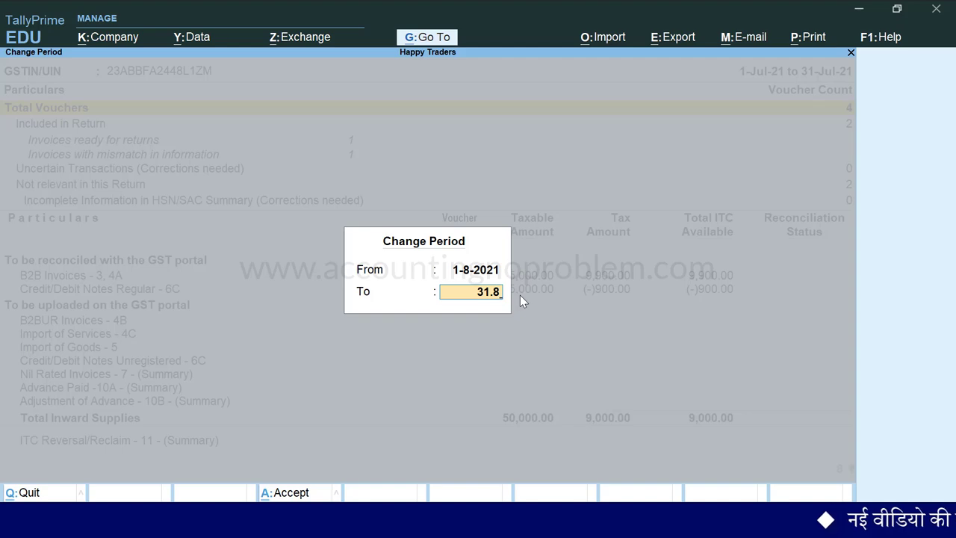
key("Return")
key("Down")
key("Down")
key("Down")
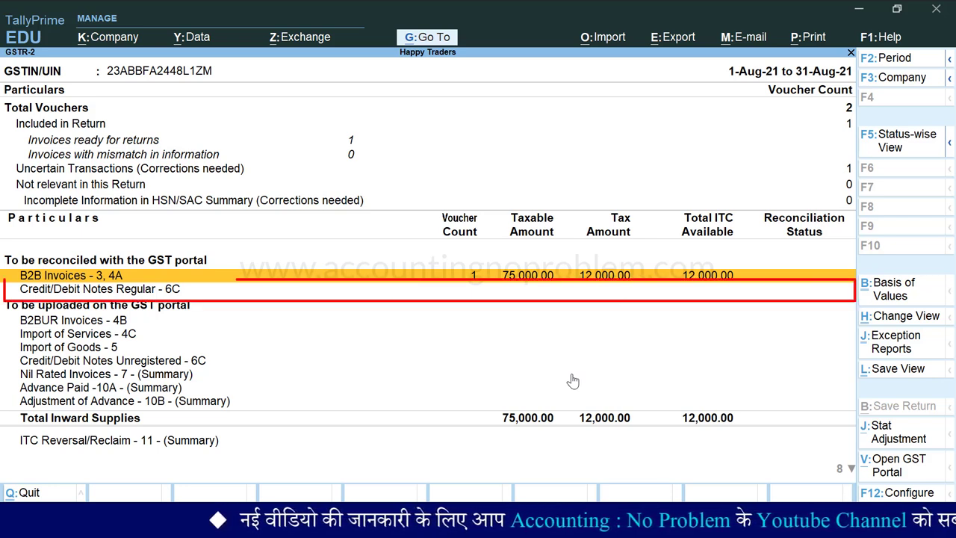
key("Escape")
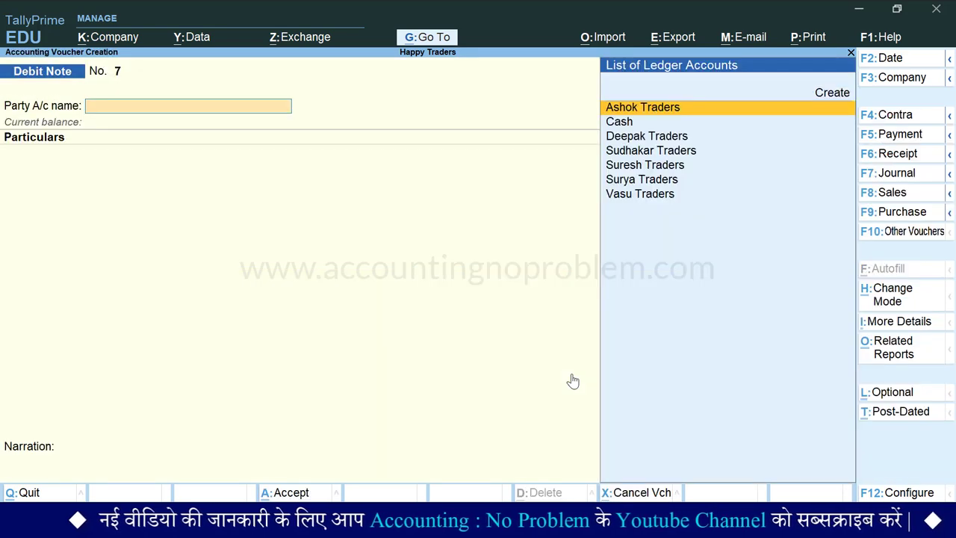
- Reopen the previously saved Sudhakar Traders debit note No. 6 and delete it
key("Page_Up")
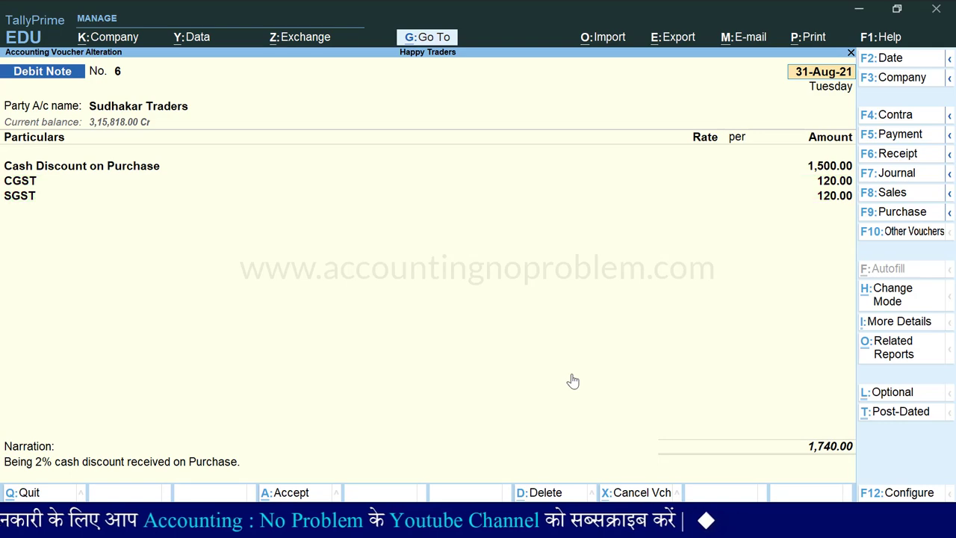
key("alt+d")
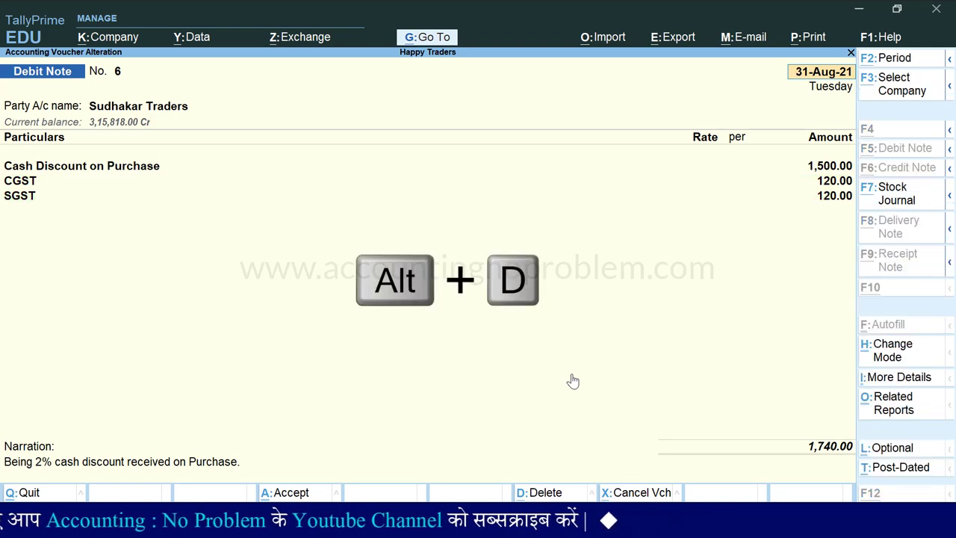
key("Return")
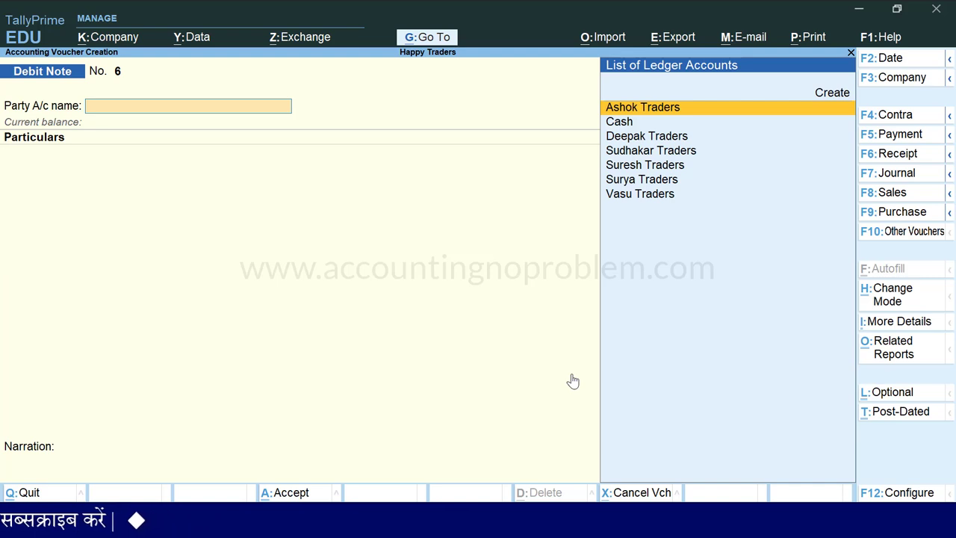
- Configure the debit note voucher with Modify Tax Rate details of GST set to Yes
key("F12")
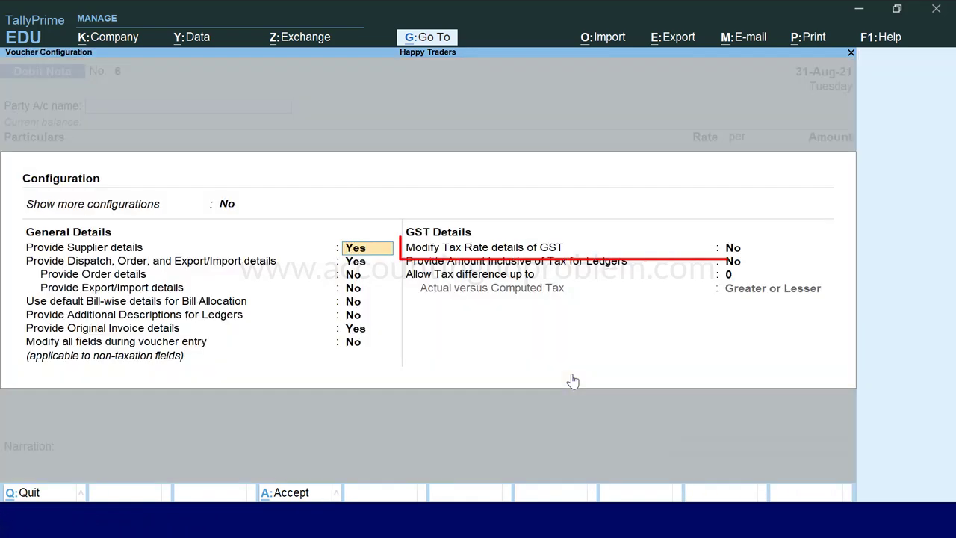
key("Return")
key("Return")
key("Return")
key("Return")
key("Return")
key("Return")
key("Return")
key("Return")
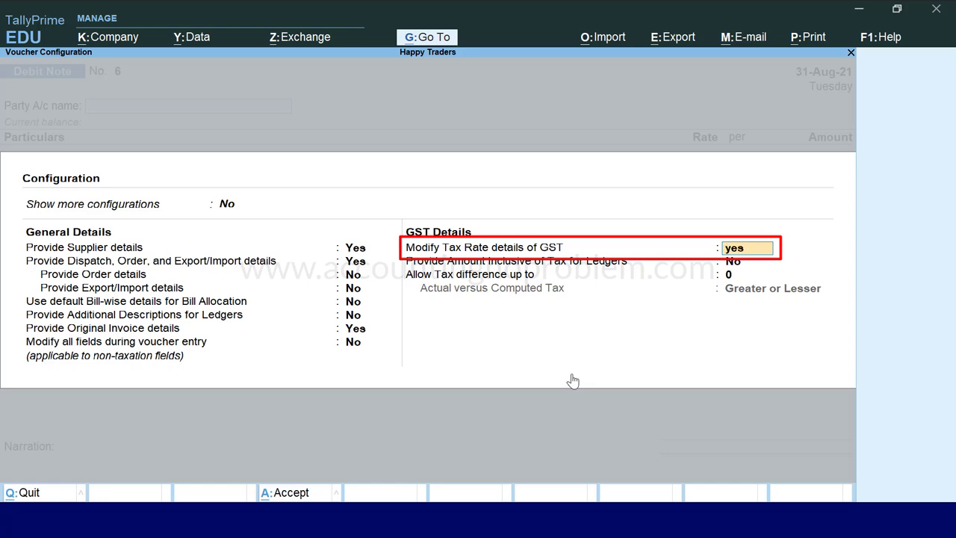
key("ctrl+a")
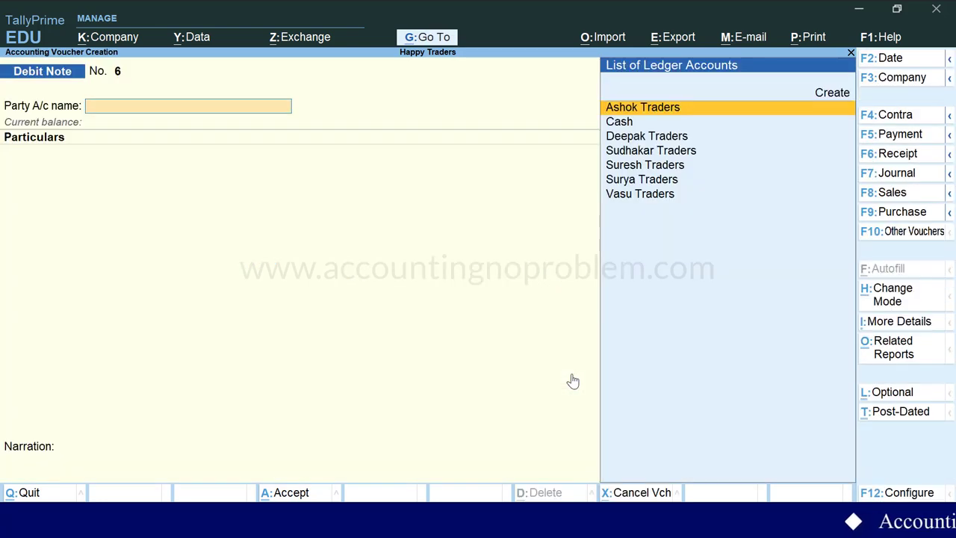
- Date the new debit note 31-Aug-21 and choose Sudhakar Traders as the party account
key("F2")
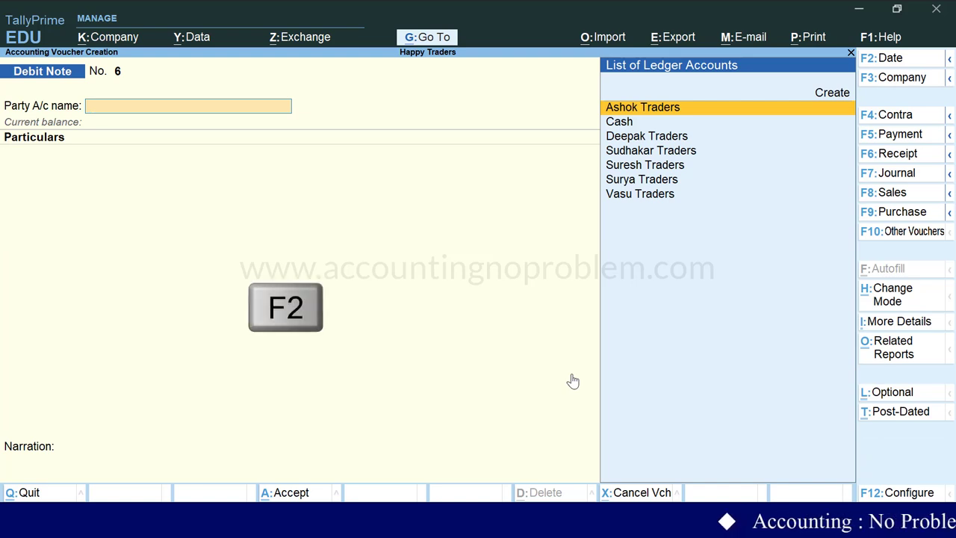
type("31.")
key("Return")
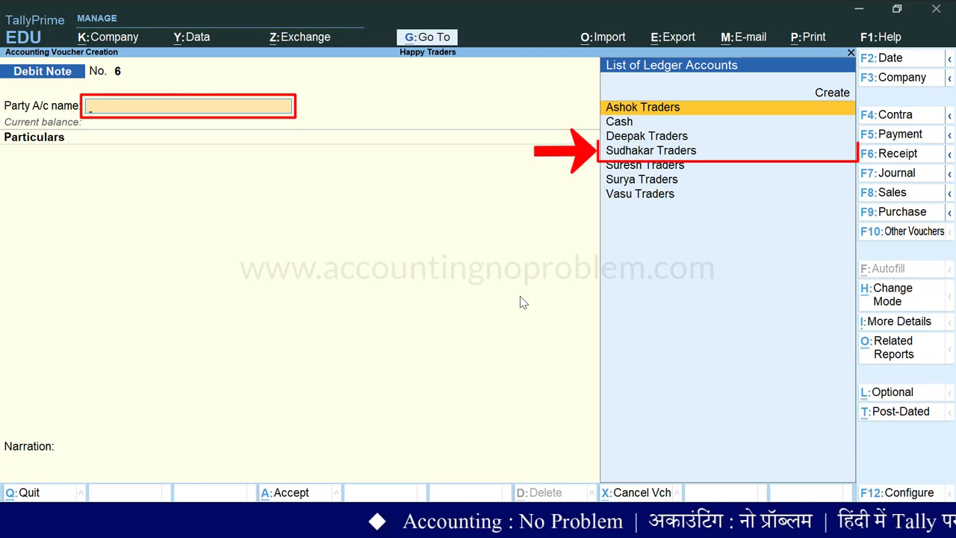
key("Down")
key("Down")
key("Down")
key("Return")
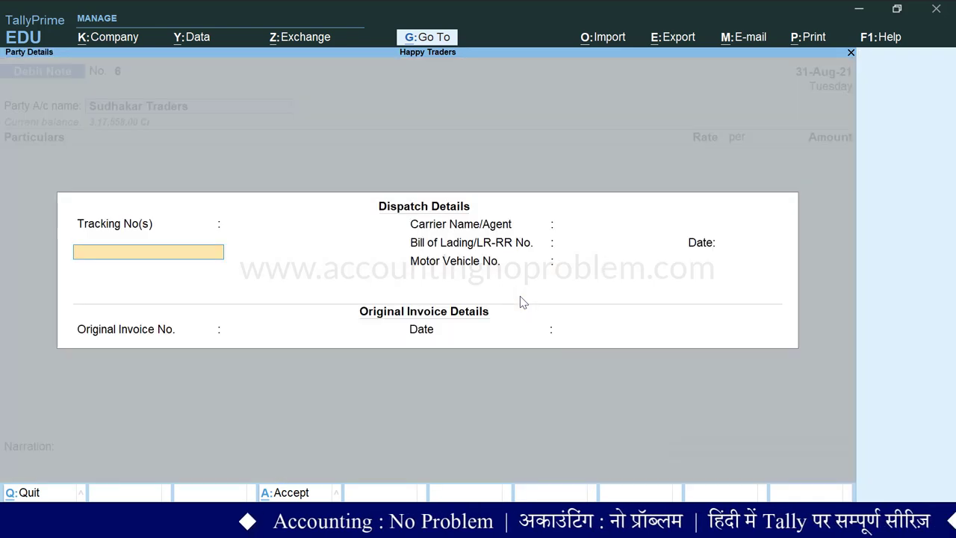
- Enter original invoice number 10 dated 1-Aug-21, leaving the dispatch details blank, and accept the Sudhakar Traders party details
key("Return")
key("Return")
key("Return")
key("Return")
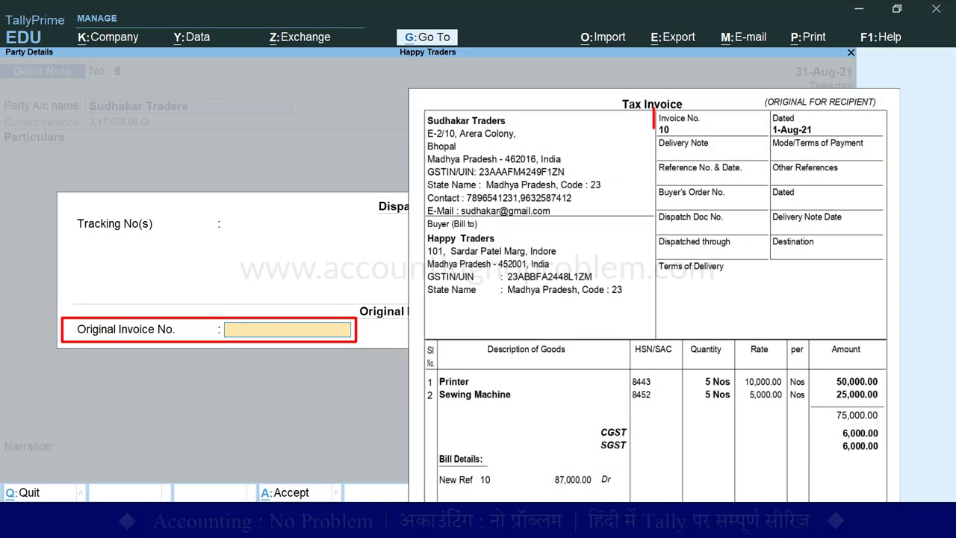
type("10")
key("Return")
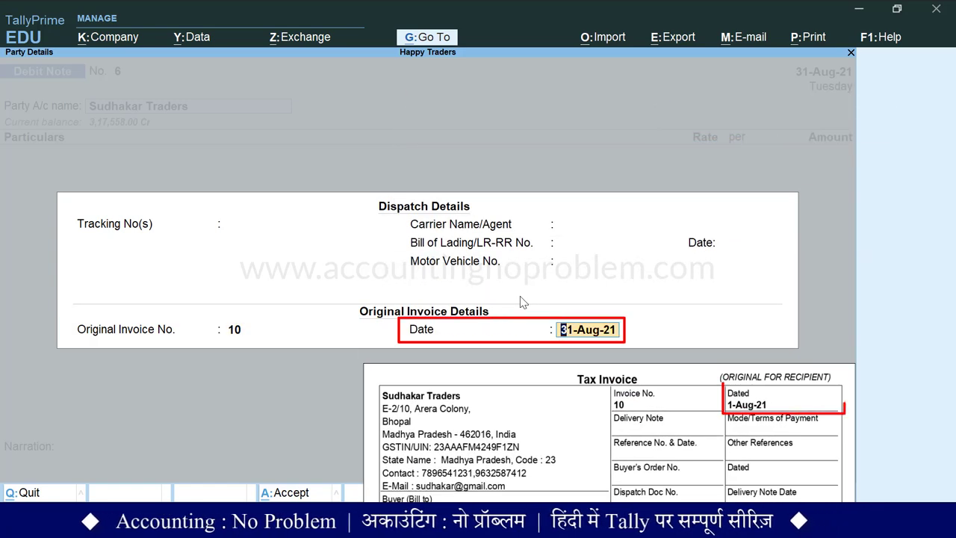
type("1.")
key("Return")
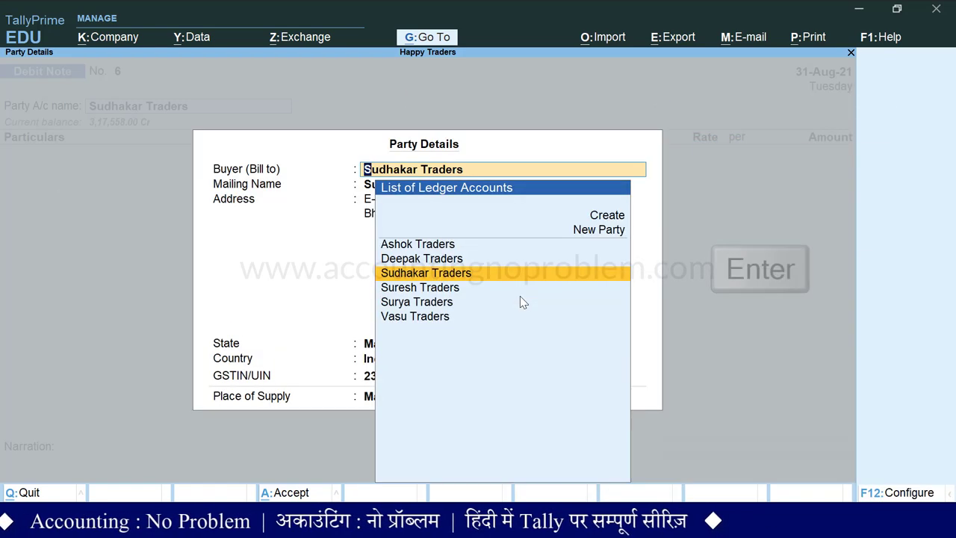
key("Return")
key("ctrl+a")
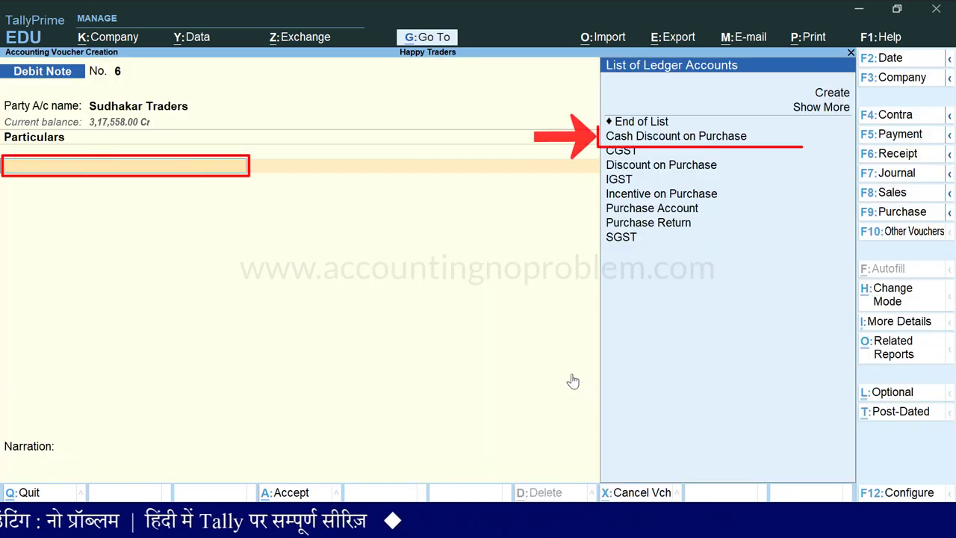
- Add the Cash Discount on Purchase ledger to the debit note with an amount of 1,500
key("Down")
key("Down")
key("Down")
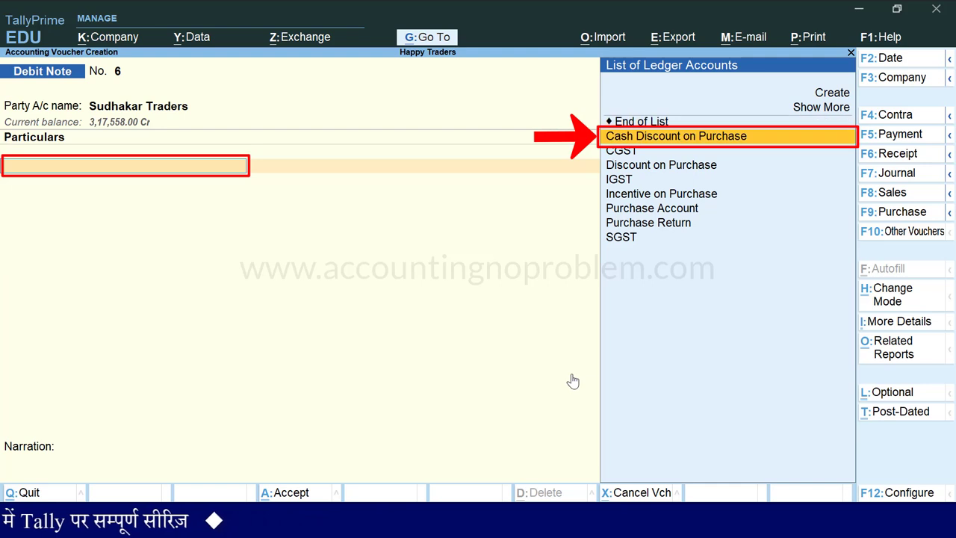
key("Return")
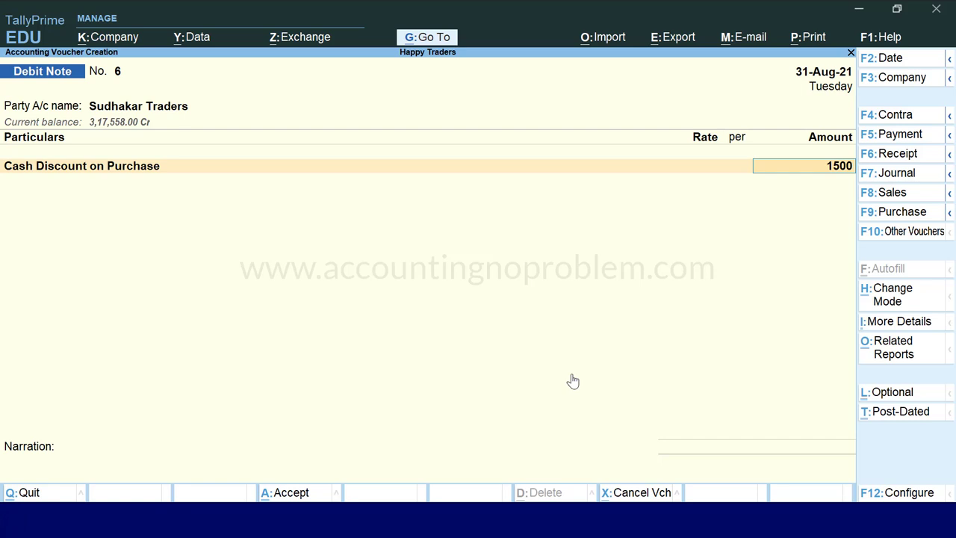
key("Return")
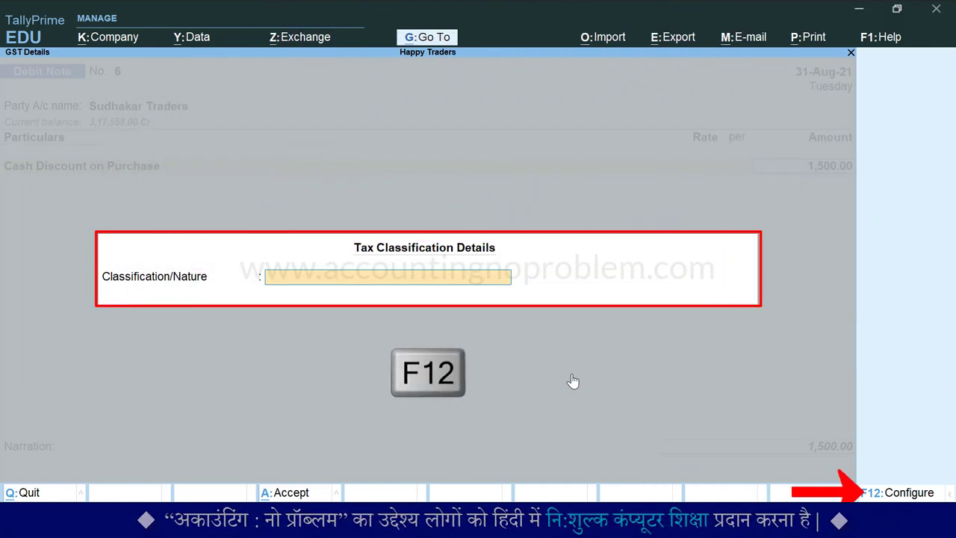
- Configure the tax classification details with Allow override assessable value and Override tax rate both set to Yes
key("F12")
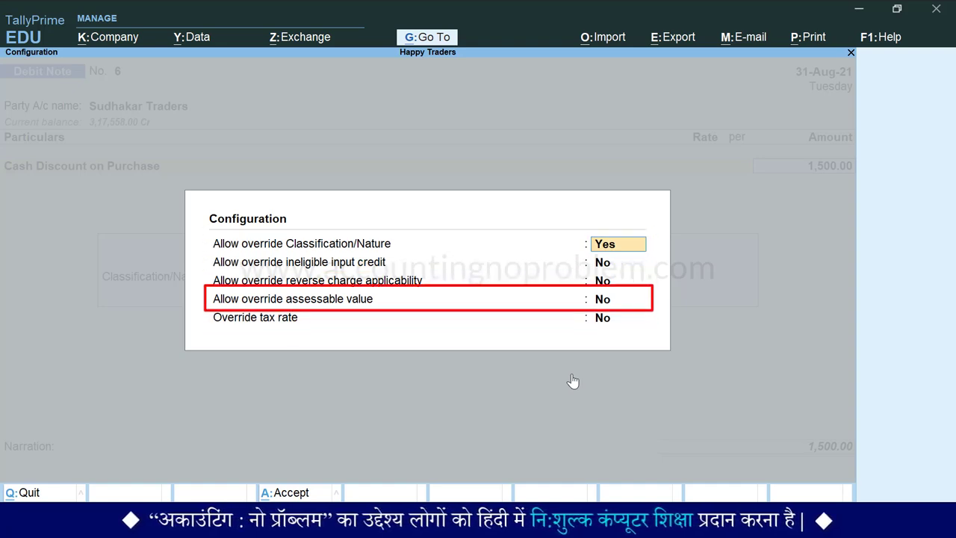
key("Return")
key("Return")
type("yes")
key("Return")
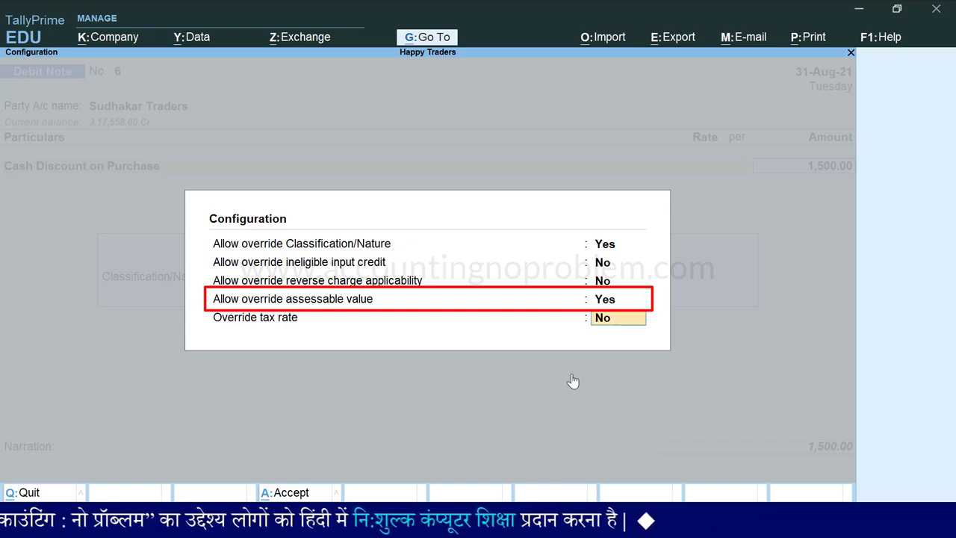
type("yes")
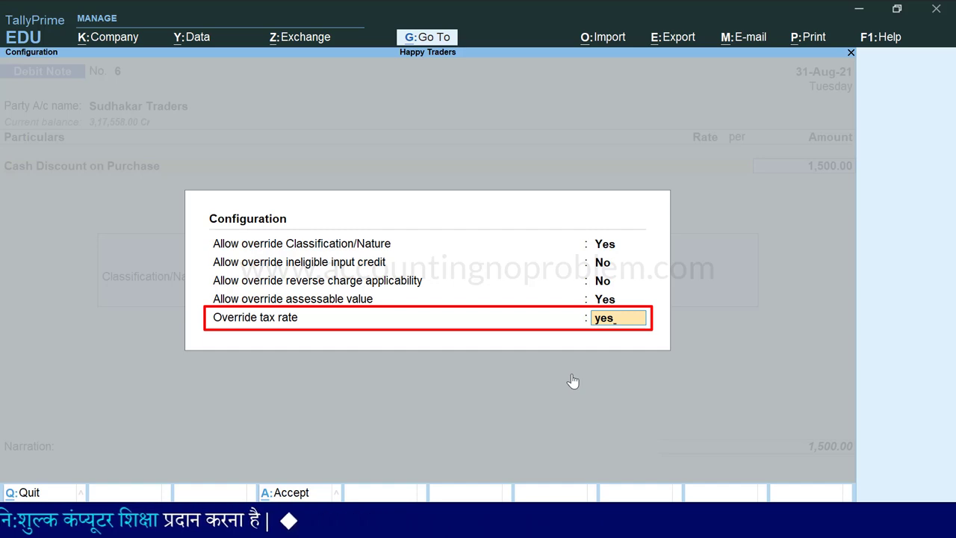
key("Return")
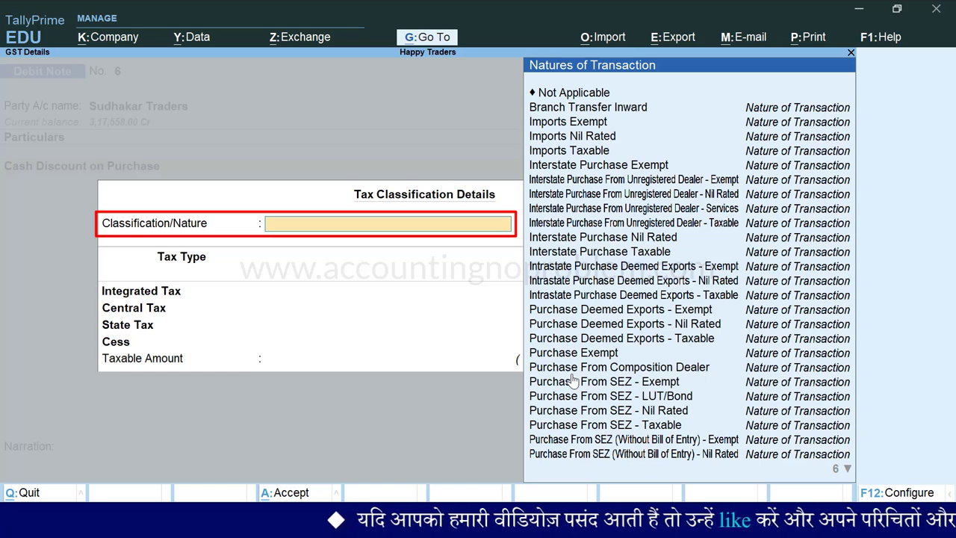
- Set the Classification/Nature of the cash discount to Purchase Taxable
key("Down")
key("Down")
key("Down")
key("Down")
key("Down")
key("Down")
key("Down")
key("Down")
key("Down")
key("Down")
key("Down")
key("Down")
key("Down")
key("Down")
key("Down")
key("Down")
key("Down")
key("Down")
key("Down")
key("Down")
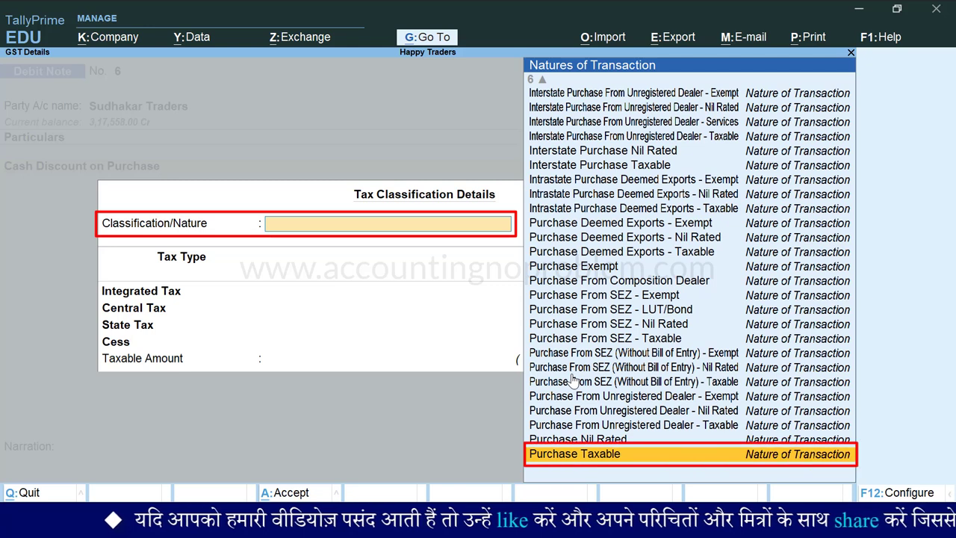
key("Return")
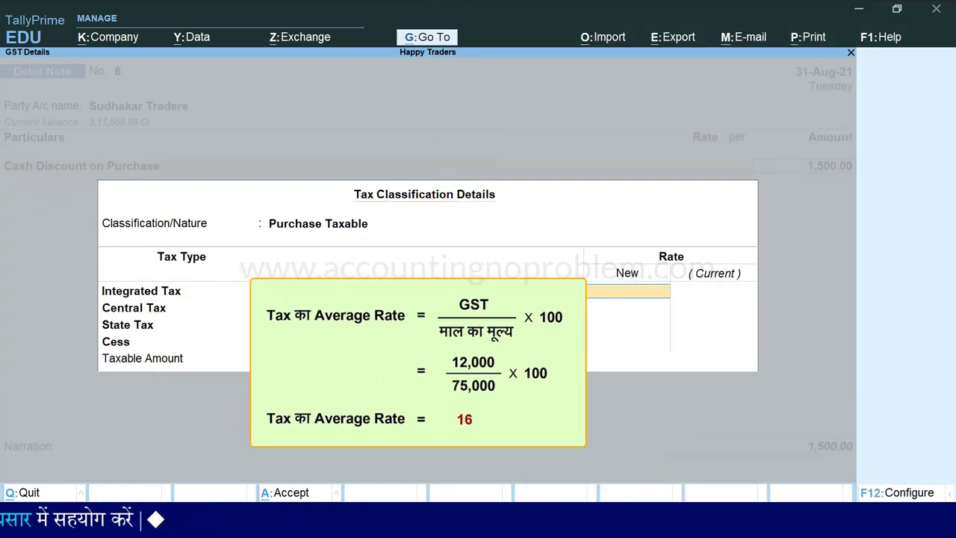
- Enter a new Integrated Tax rate of 16%, keep the derived central and state rates, and accept the tax classification details
type("16")
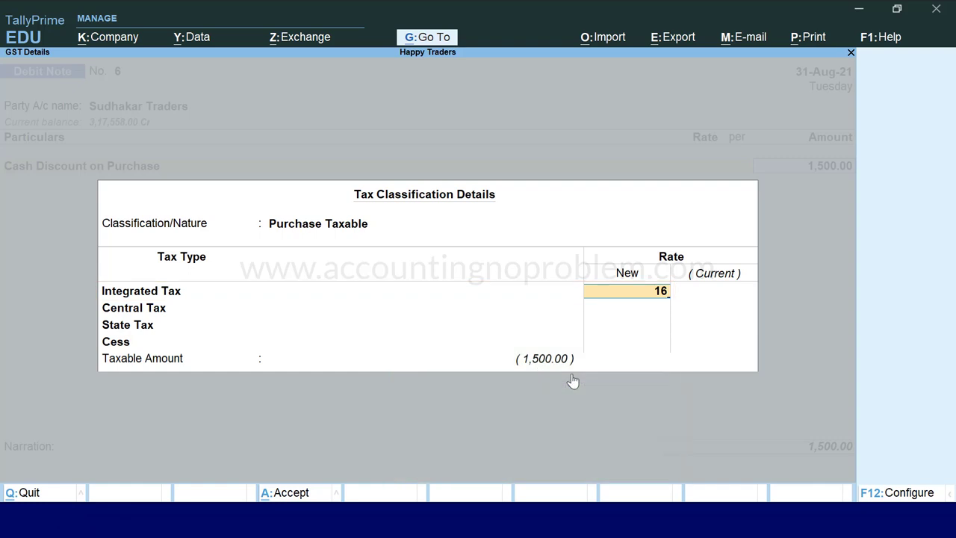
key("Return")
key("Return")
key("Return")
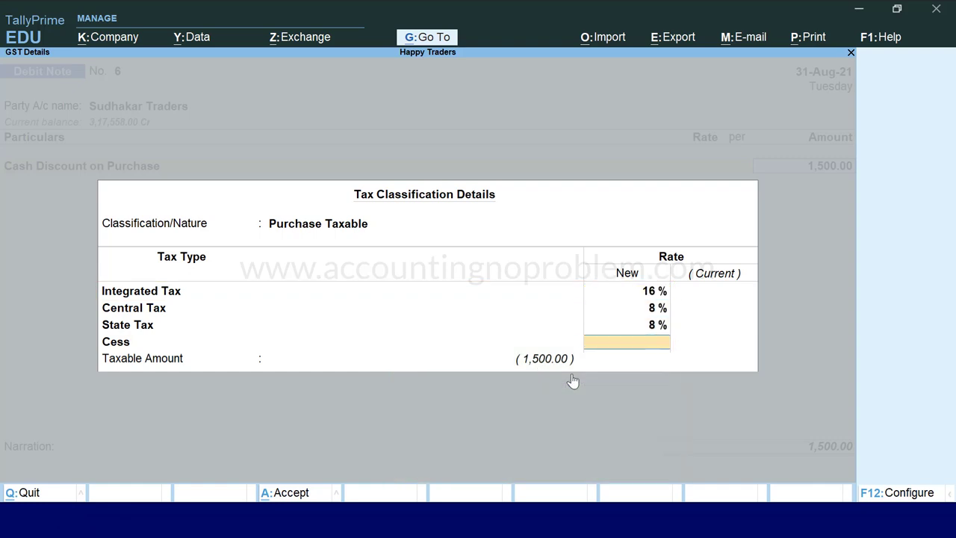
key("Return")
key("Return")
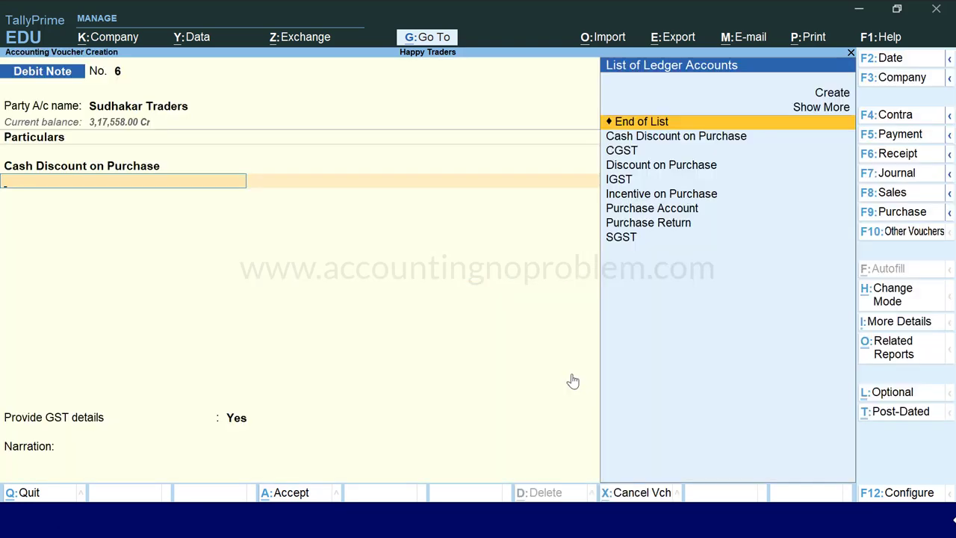
- Add the CGST and SGST ledgers with their calculated amounts to the debit note and end the ledger list
key("Down")
key("Down")
key("Return")
key("Return")
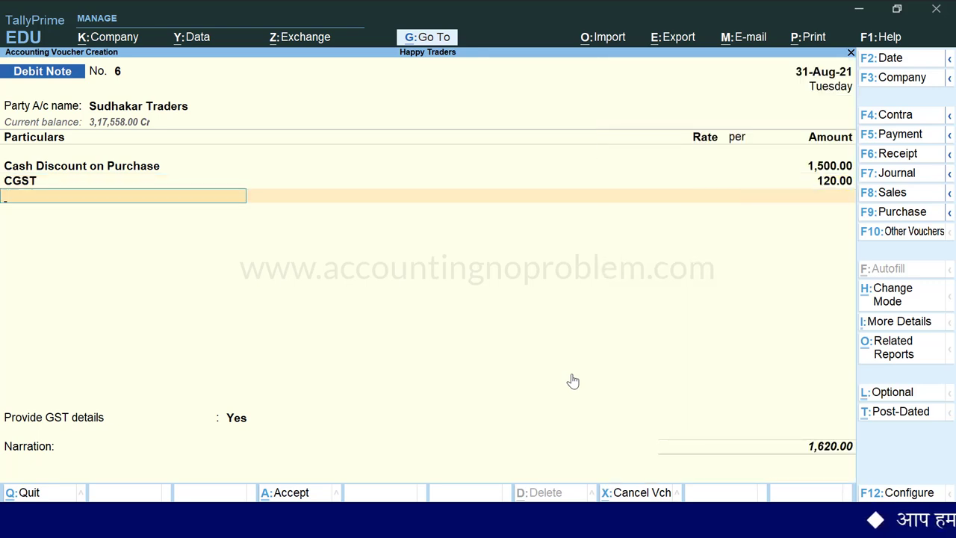
type("S")
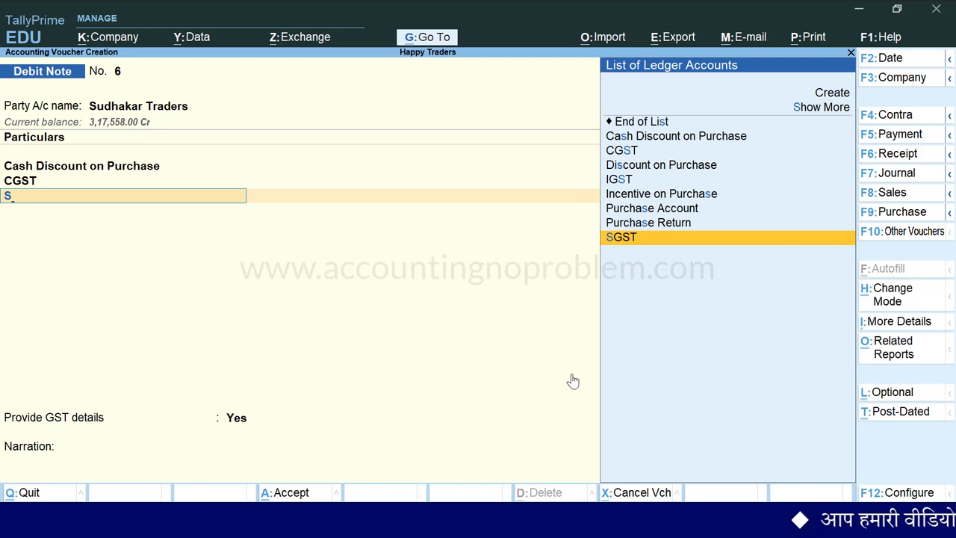
key("Return")
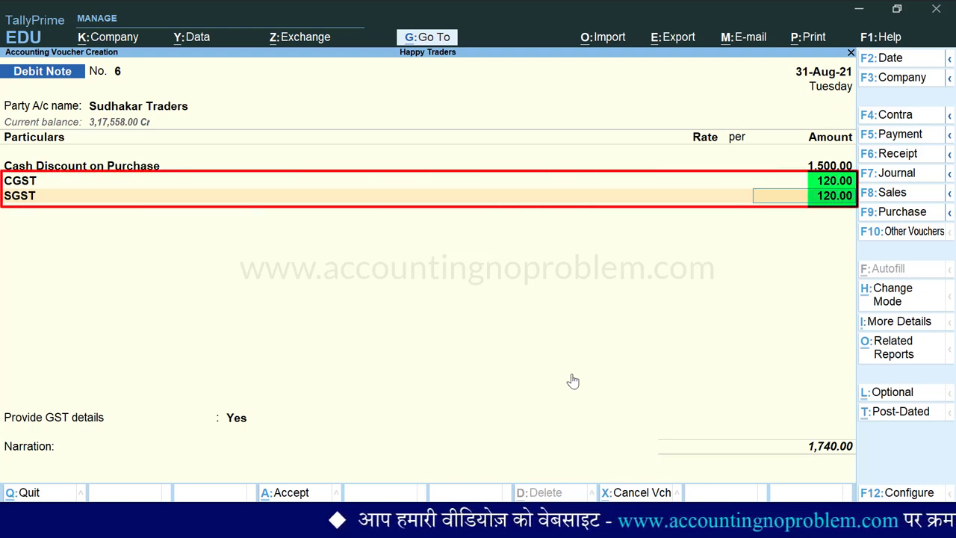
key("Return")
key("Return")
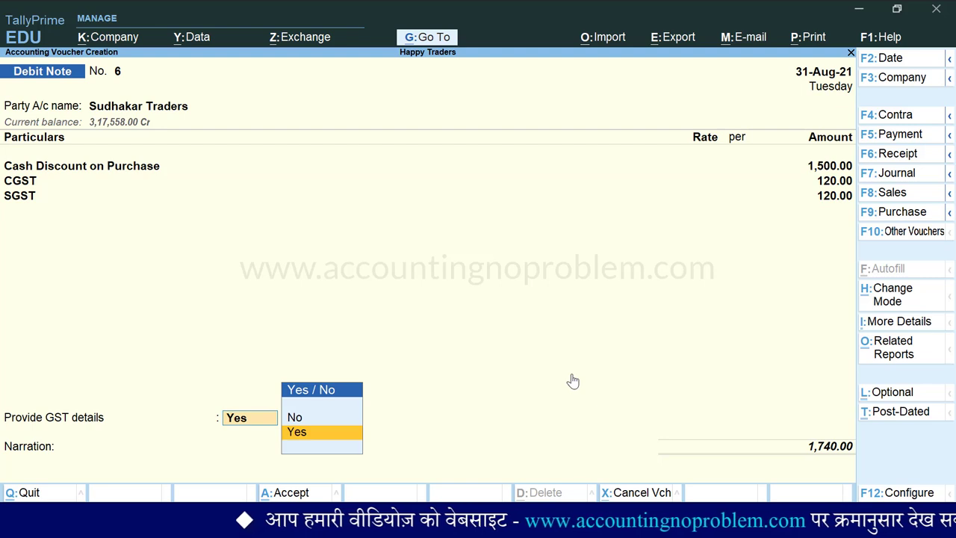
- Set the reason for issuing the note to 02-Post Sale Discount and leave the supplier's note number and date blank
key("Return")
key("Down")
key("Down")
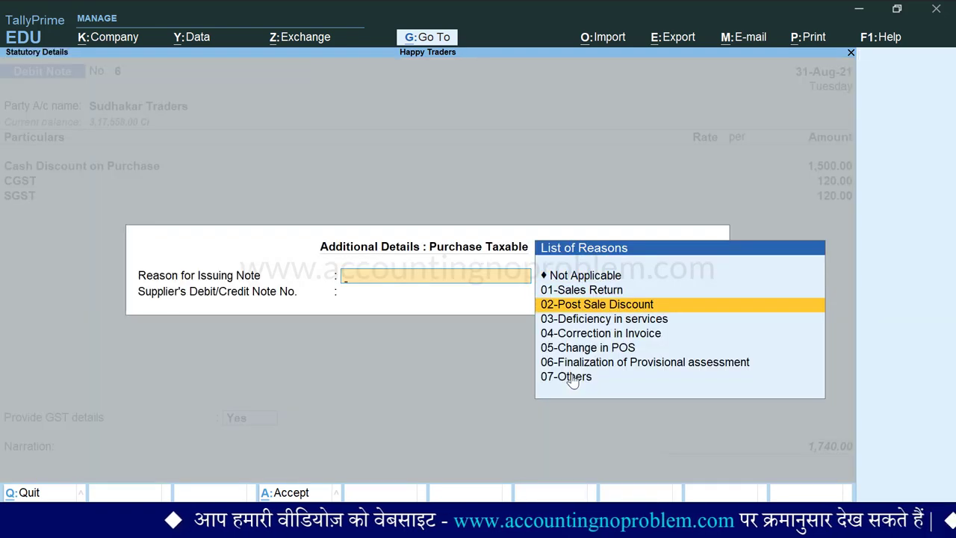
key("Return")
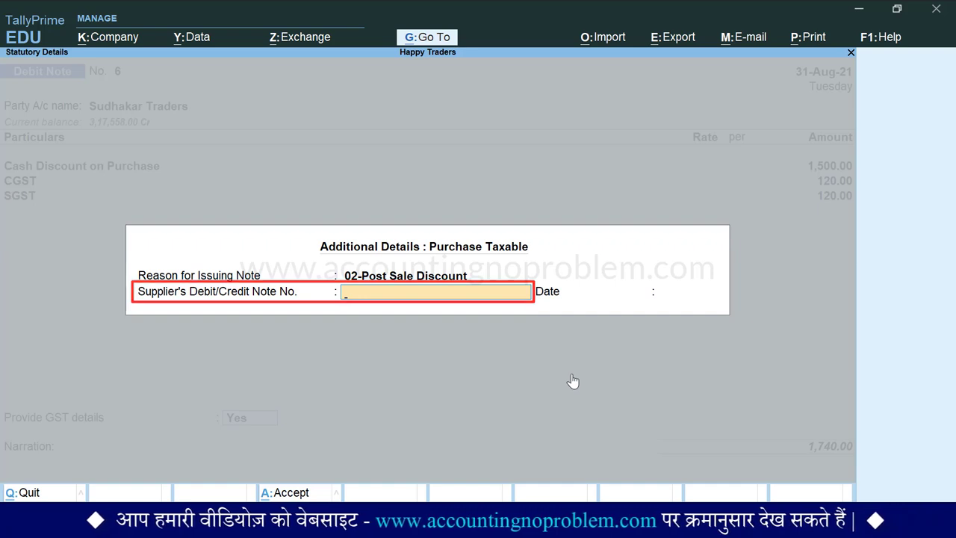
key("Return")
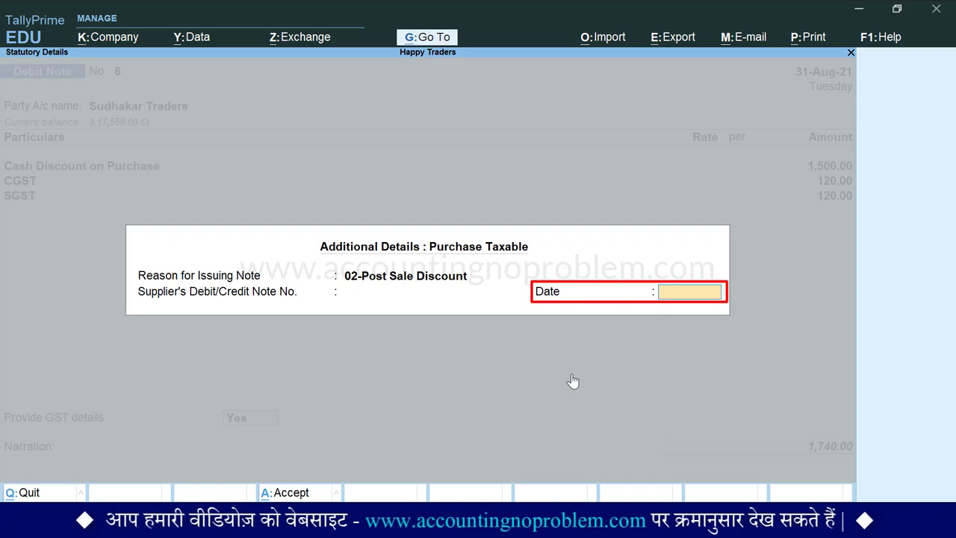
key("Return")
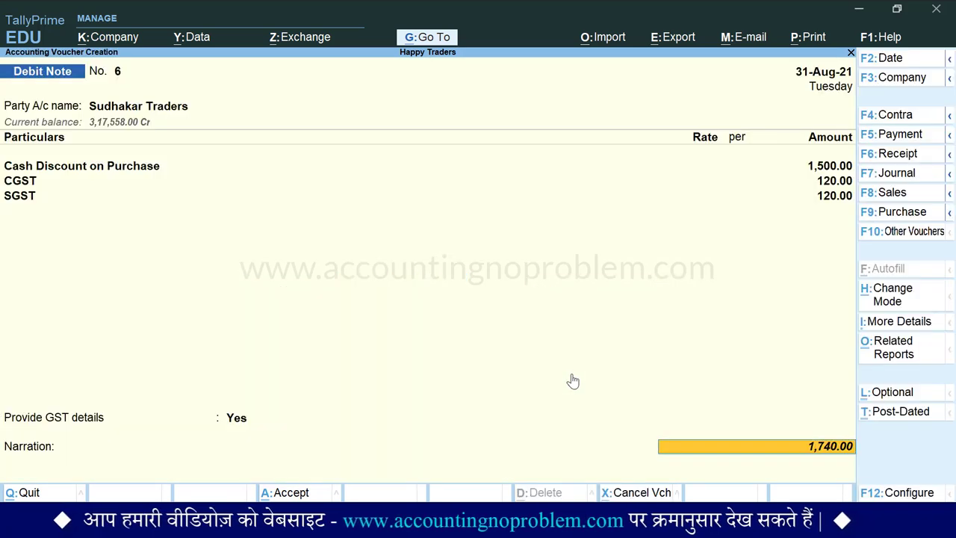
- Allocate the debit note's 1,740.00 Dr to Sudhakar Traders' pending bill 10 as Agst Ref
key("Return")
key("Return")
key("Down")
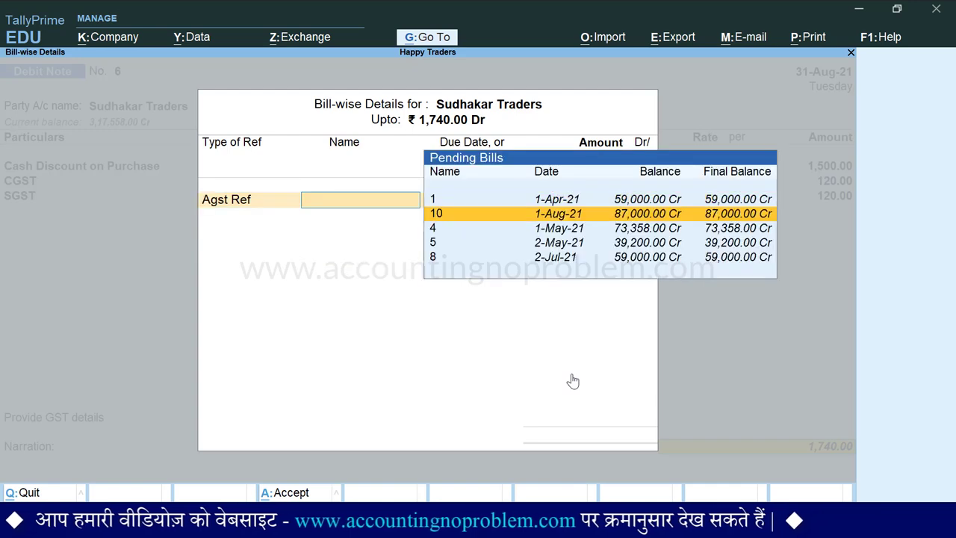
key("Return")
key("Return")
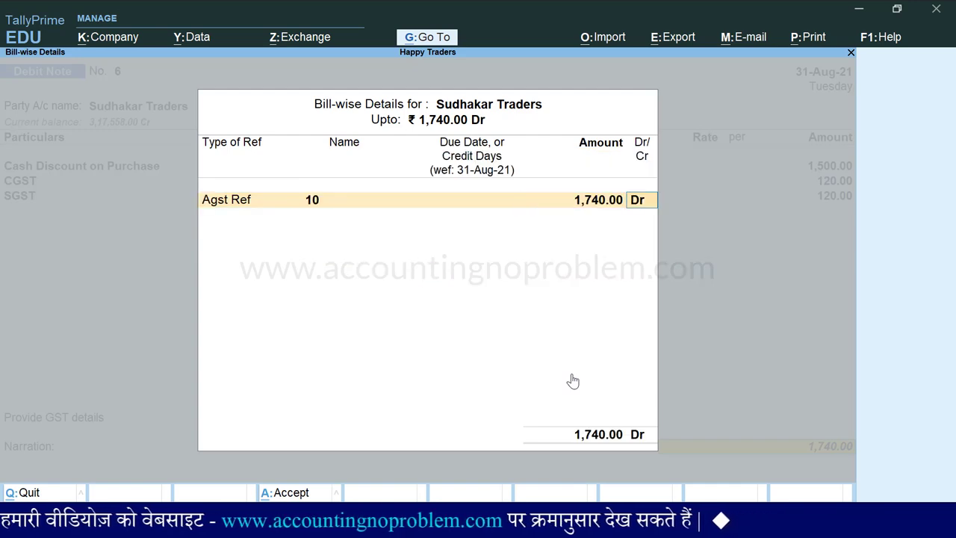
- Enter the narration "Being 2% cash discount received on Purchase." and save the debit note, overriding the modified tax details without conflicts
type("Being 2% cash discount received on Purchase.")
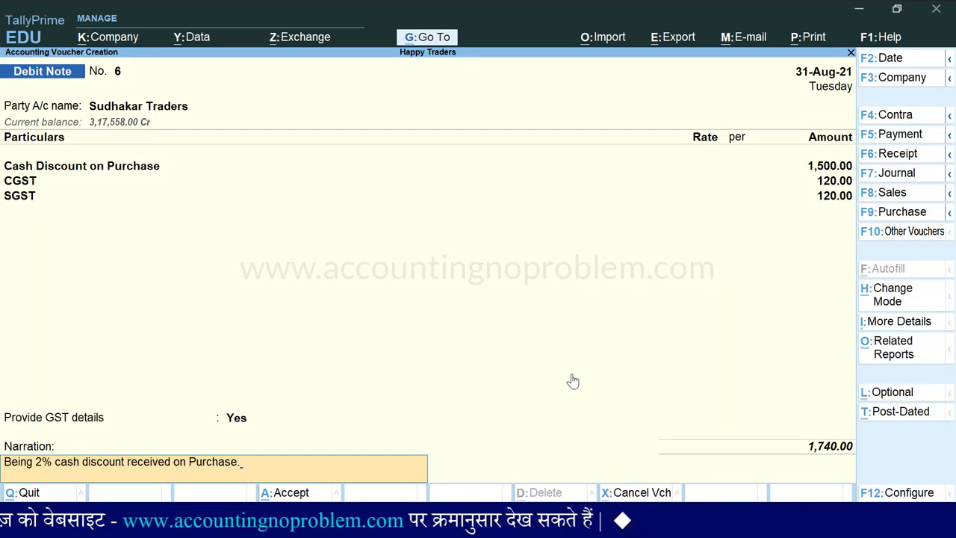
key("Return")
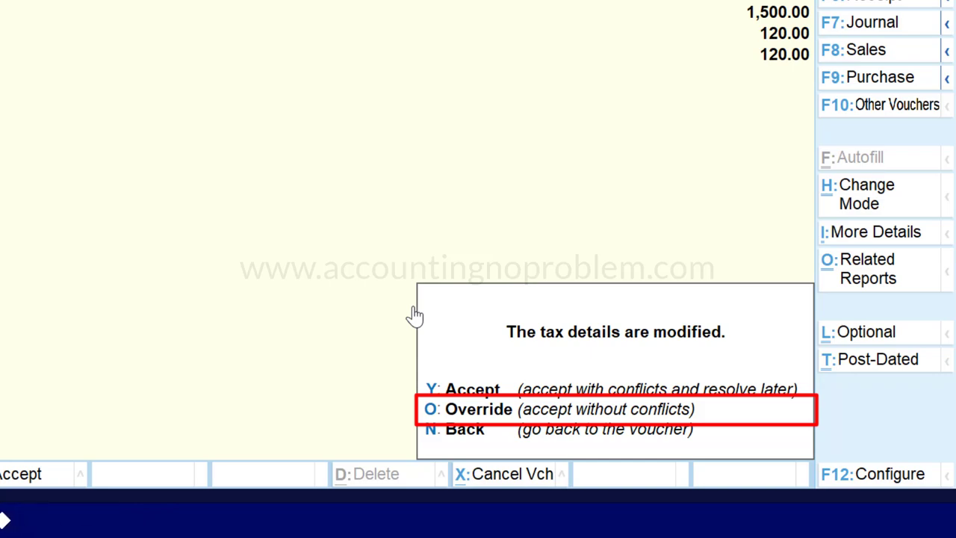
key("o")
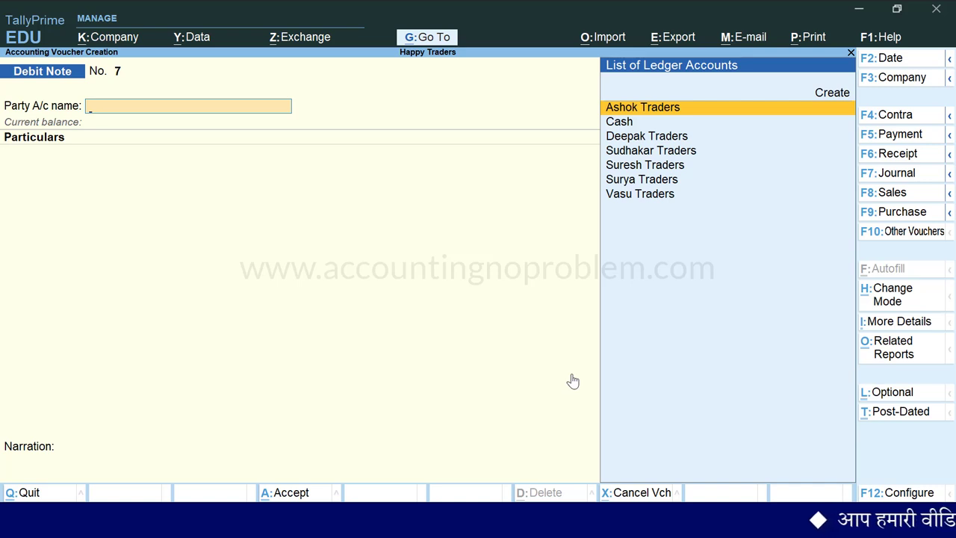
- Open the GSTR-2 report
key("alt+g")
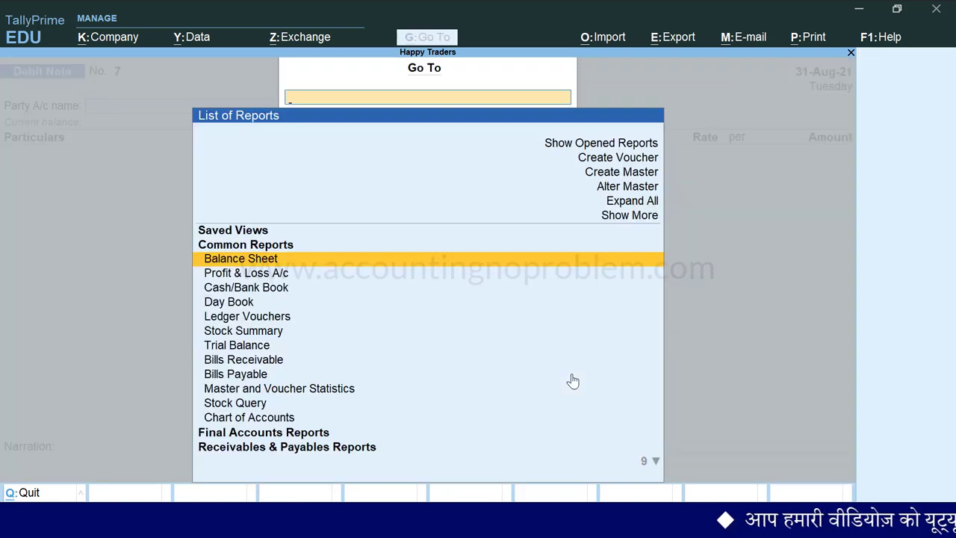
type("Gst")
key("Down")
key("Down")
key("Down")
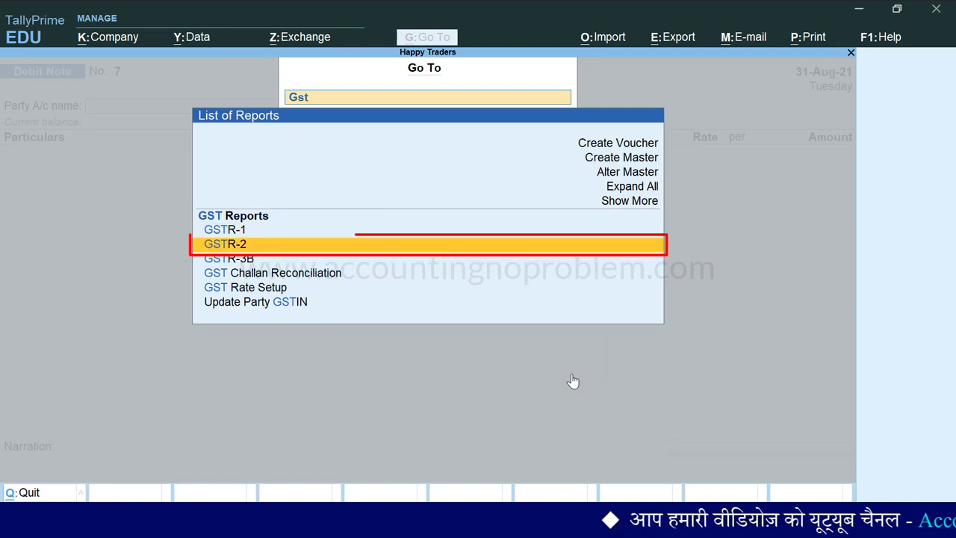
key("Return")
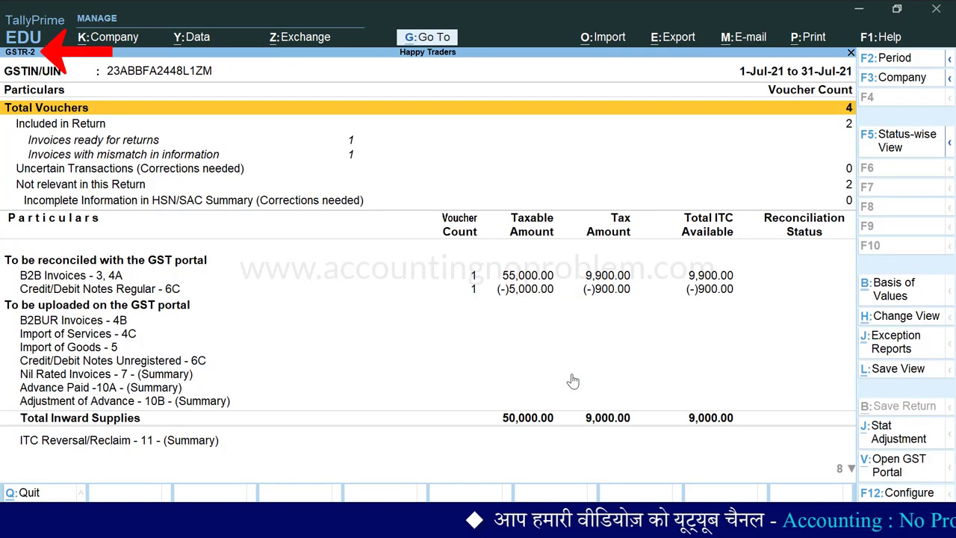
- Set the GSTR-2 report period from 1-8-2021 to 31-8-2021
key("F2")
type("1.8")
key("Return")
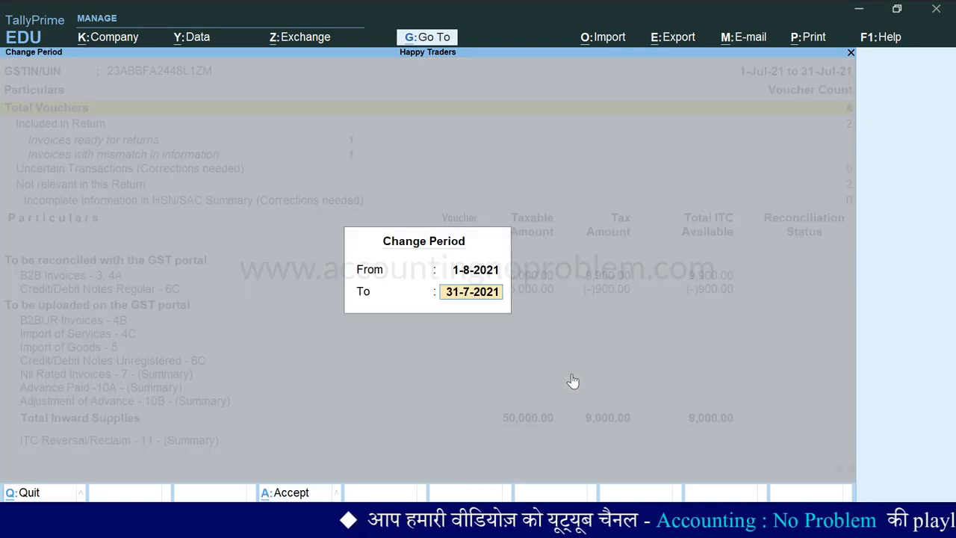
type("31.8")
key("Return")
- Examine the Credit/Debit Notes Regular - 6C row for the recorded debit note and close the GSTR-2 report
key("Down")
key("Down")
key("Down")
key("Down")
key("Down")
key("Down")
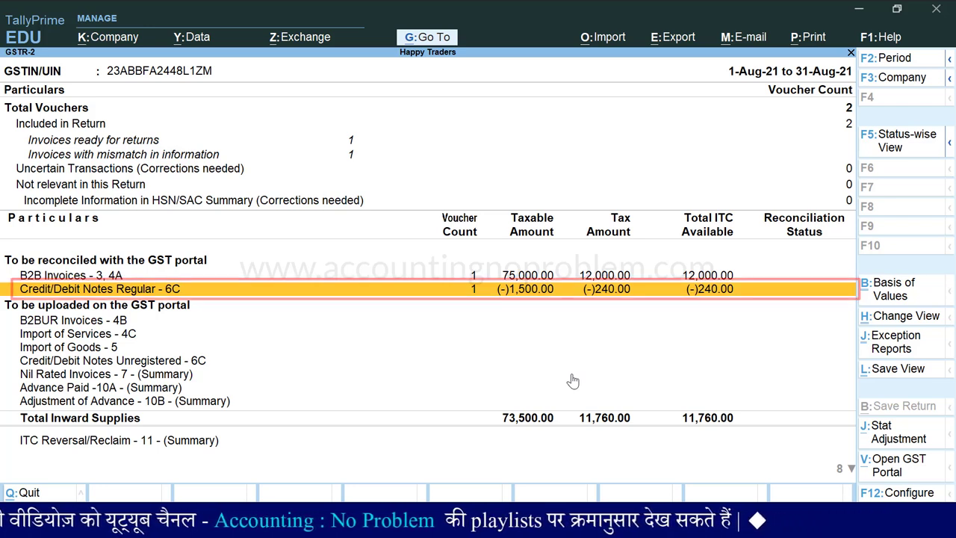
key("Escape")
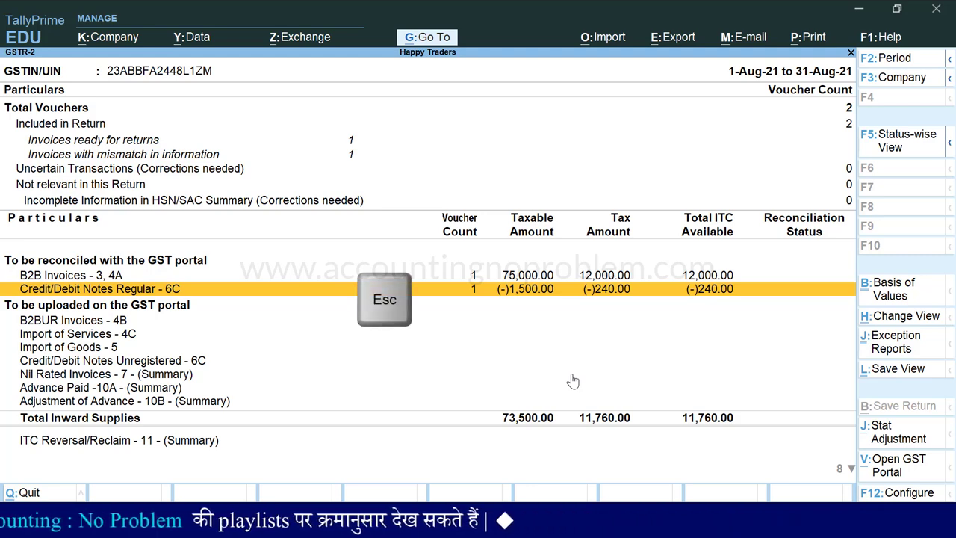
- Switch to a new Payment voucher and date it 31-Aug-21
key("F5")
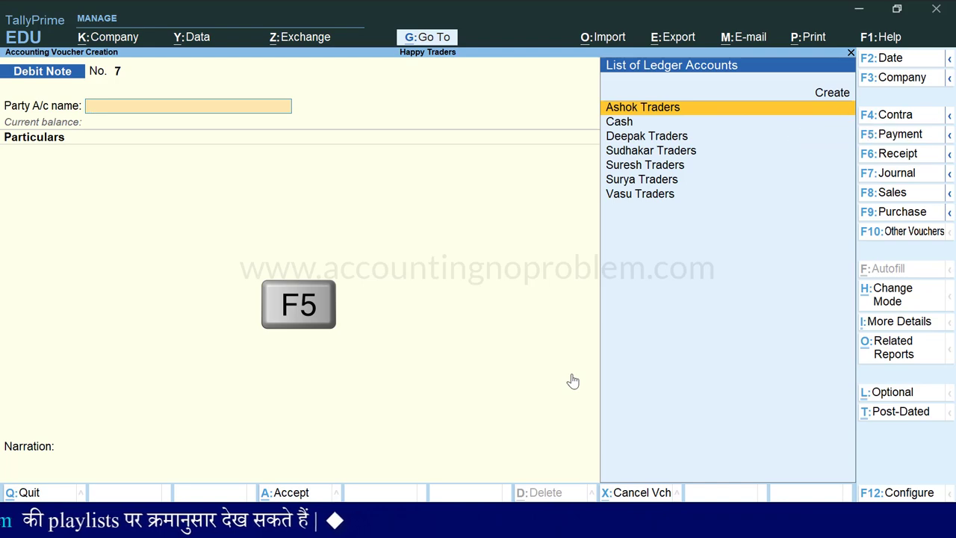
key("F2")
type("31.8")
key("Return")
- Debit Sudhakar Traders with 85,260 in the payment voucher
type("S")
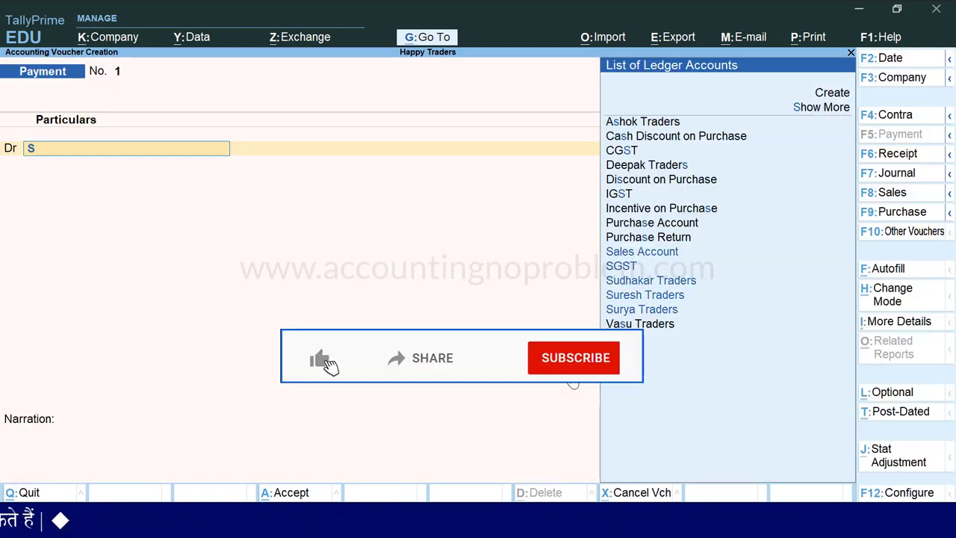
key("Down")
key("Down")
key("Return")
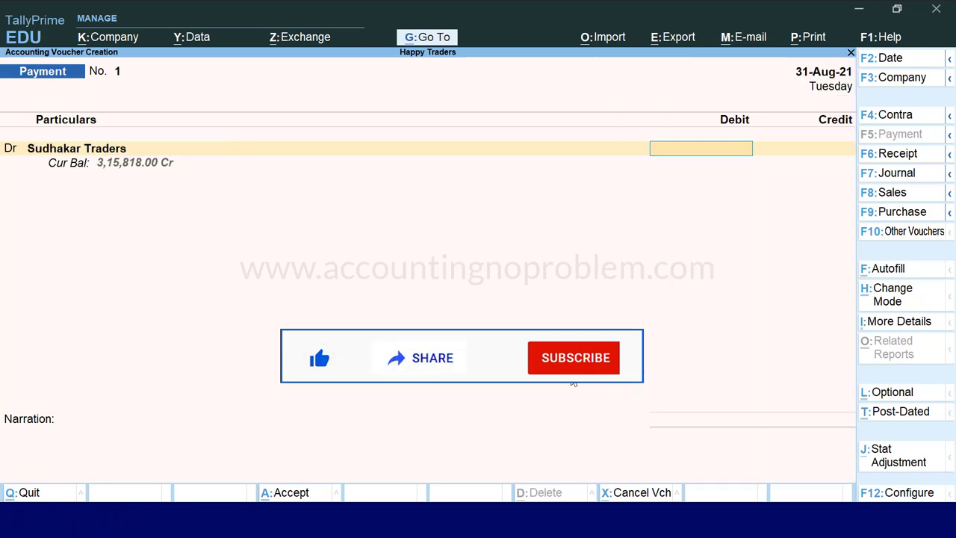
type("85,260")
key("Return")
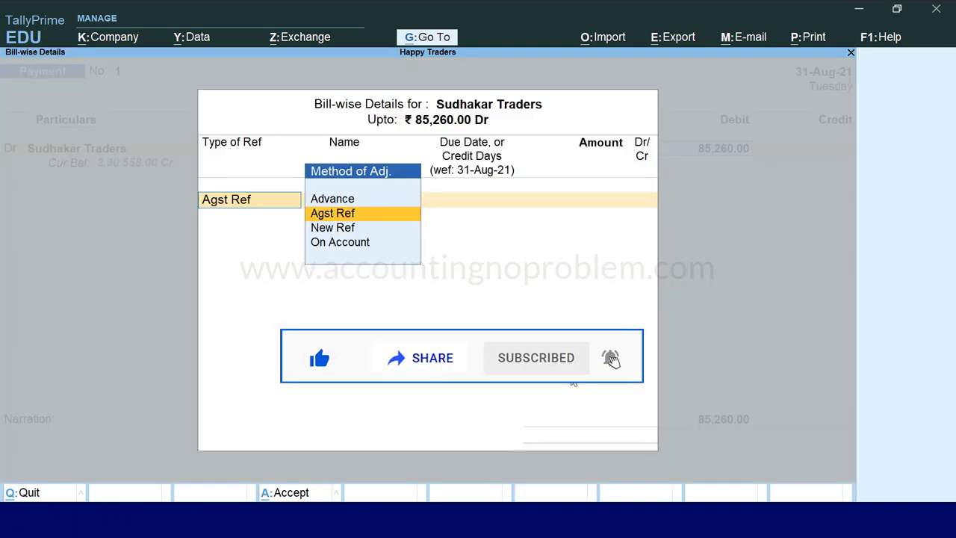
- Allocate the whole payment to Sudhakar Traders' pending bill 10 as Agst Ref and complete the bill-wise details
key("Return")
key("Down")
key("Return")
key("Return")
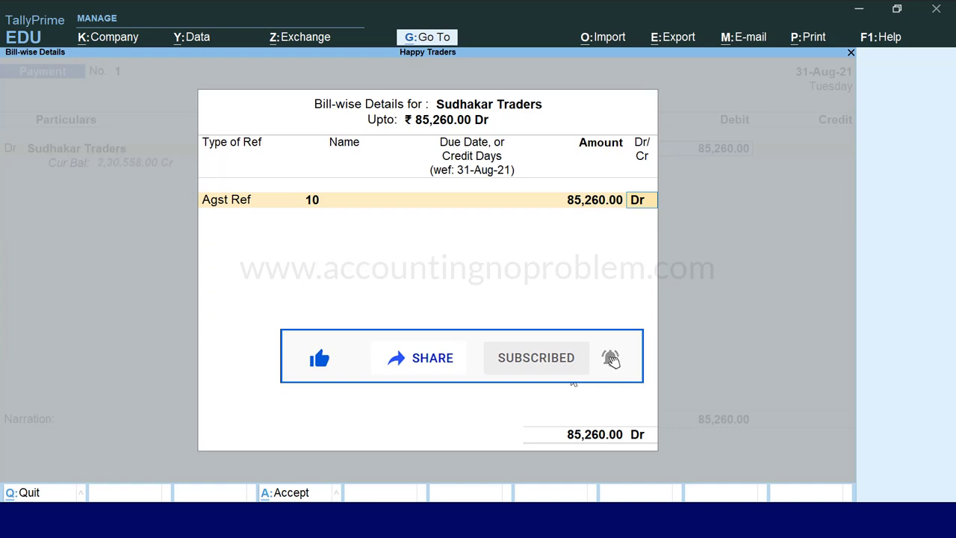
key("Return")
key("Return")
- Credit the Cash ledger with 85,260.00, leave the narration empty, and save the payment voucher
type("C")
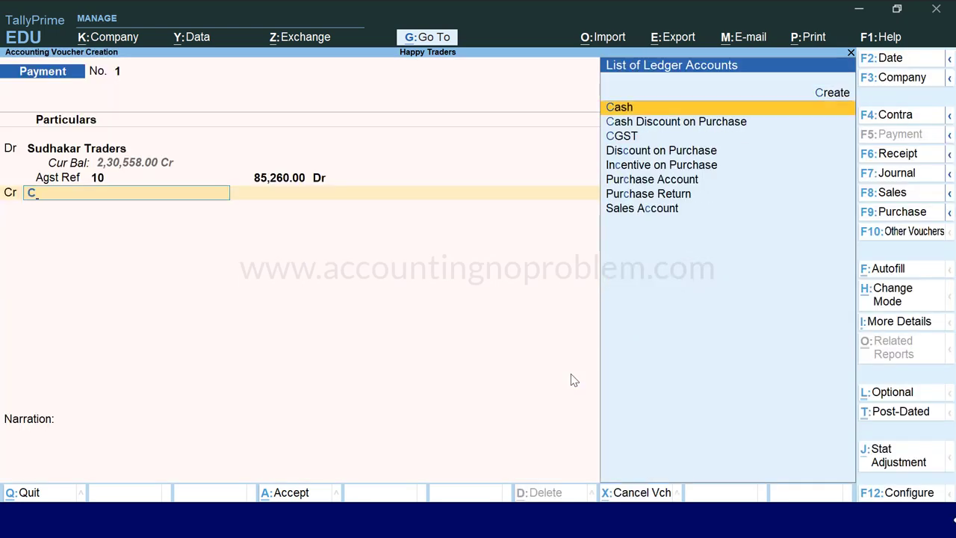
key("Return")
key("Return")
key("Return")
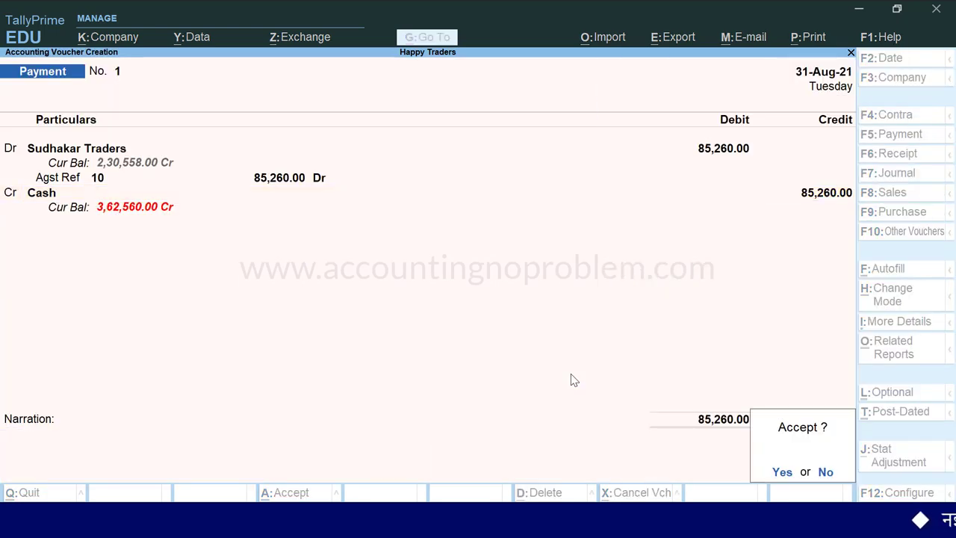
key("Return")
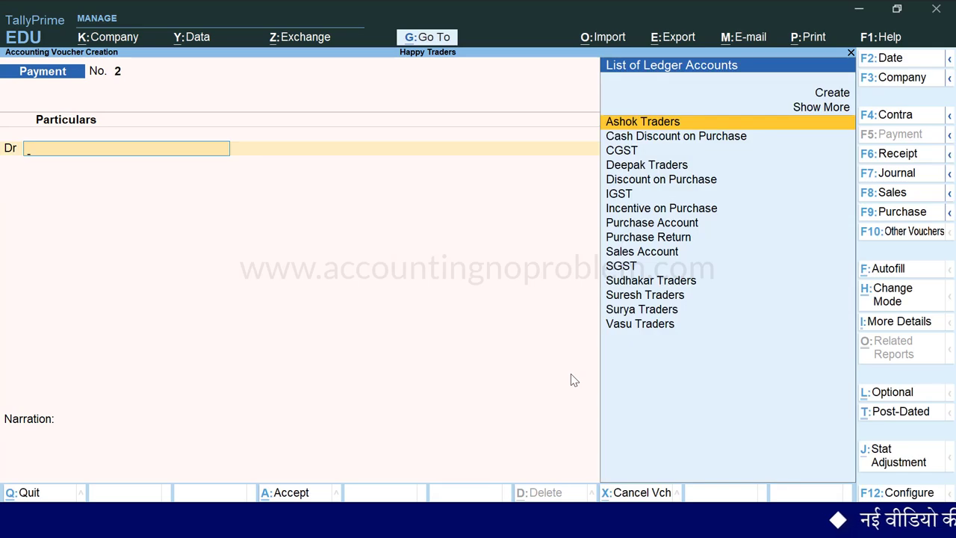